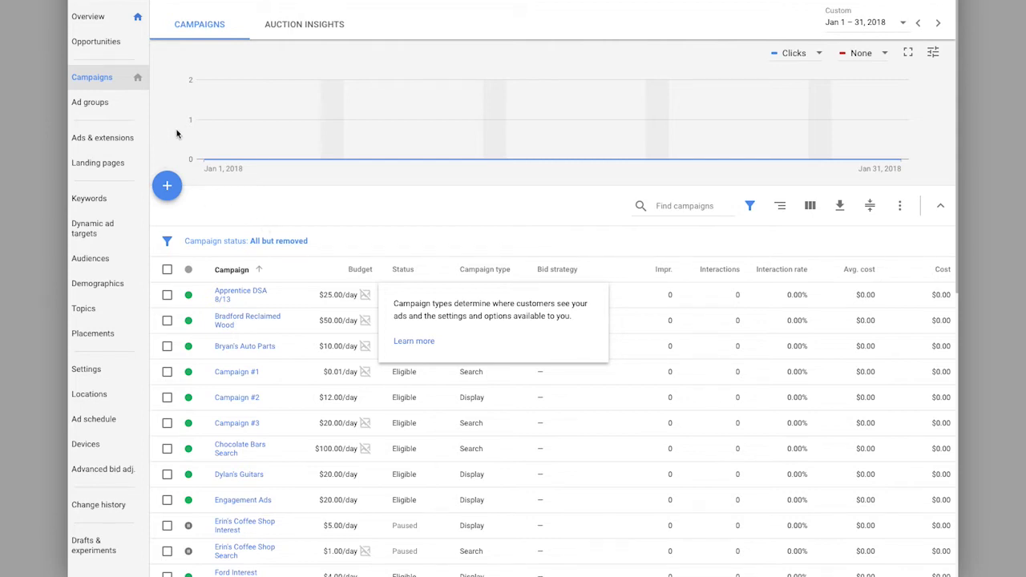
Step: Create a Display campaign with a Website traffic goal and Gmail subtype for potratzny.com
{"action": "left_click", "coordinate": [167, 187]}
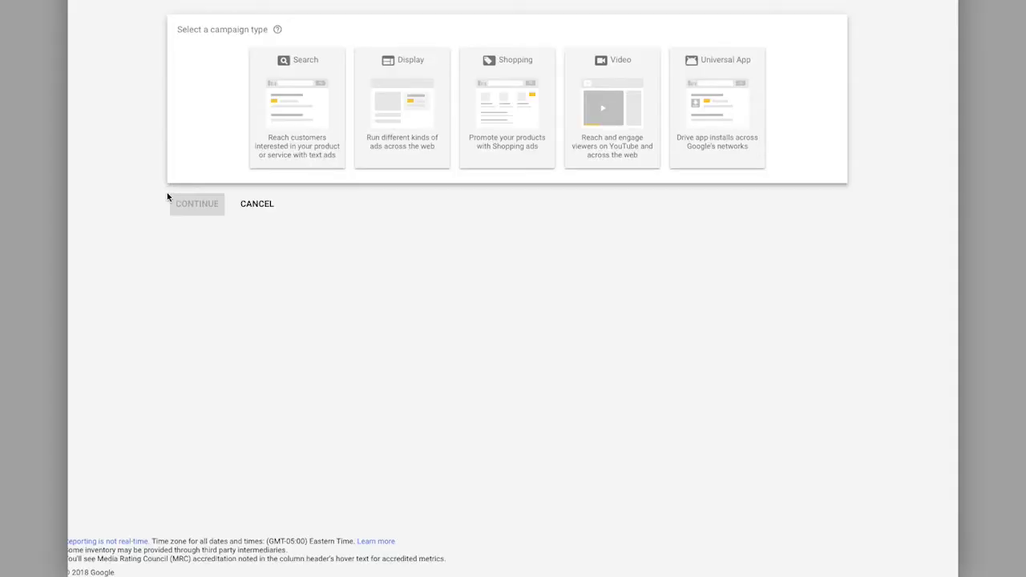
{"action": "left_click", "coordinate": [384, 130]}
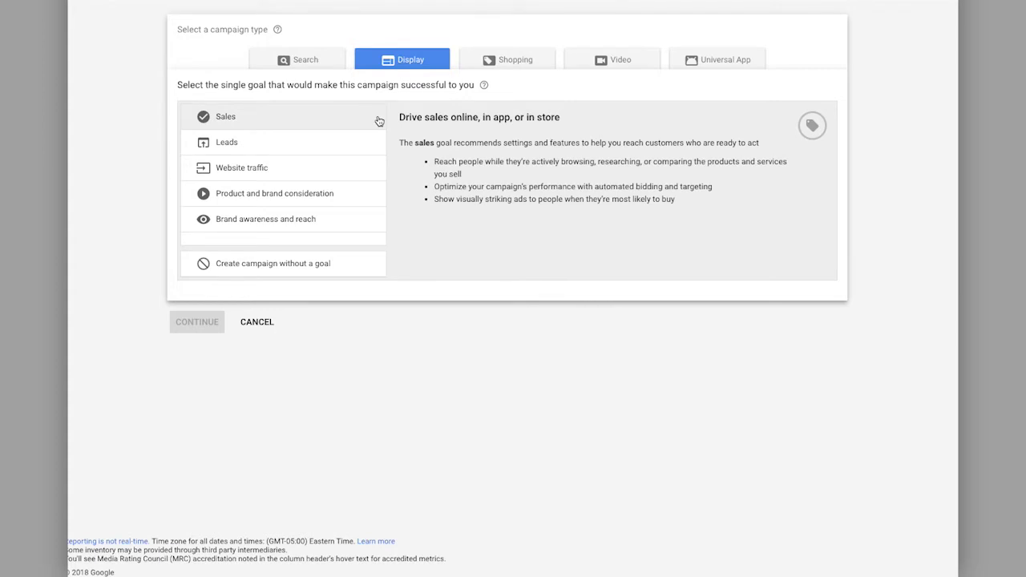
{"action": "left_click", "coordinate": [364, 164]}
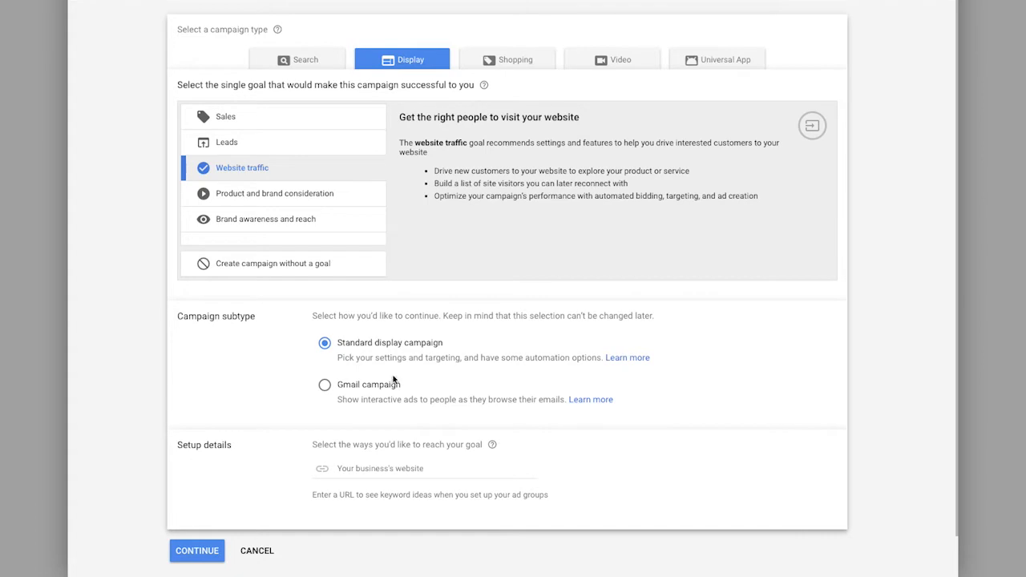
{"action": "left_click", "coordinate": [327, 389]}
{"action": "left_click", "coordinate": [468, 477]}
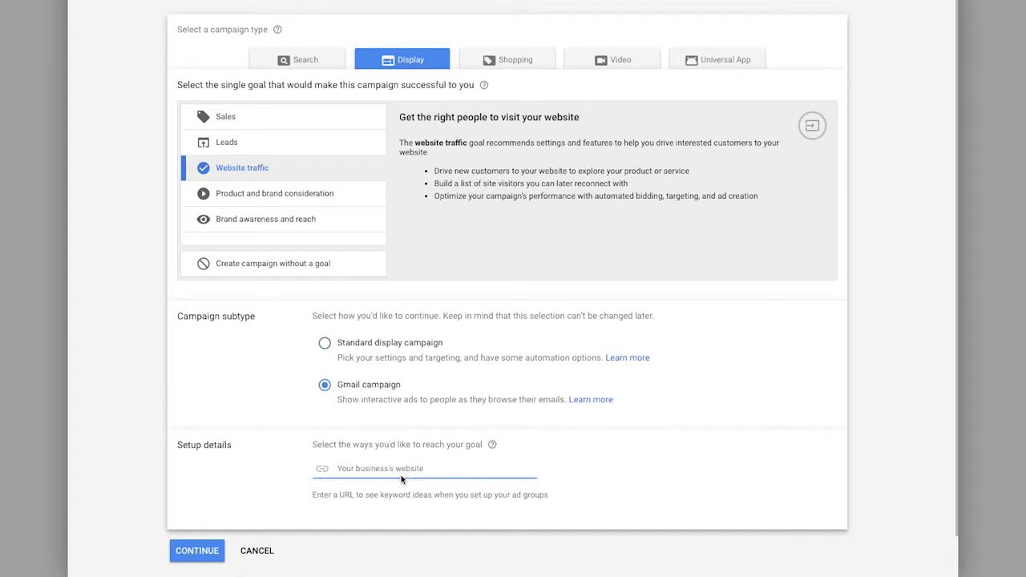
{"action": "type", "text": "potratzny.com"}
{"action": "left_click", "coordinate": [214, 553]}
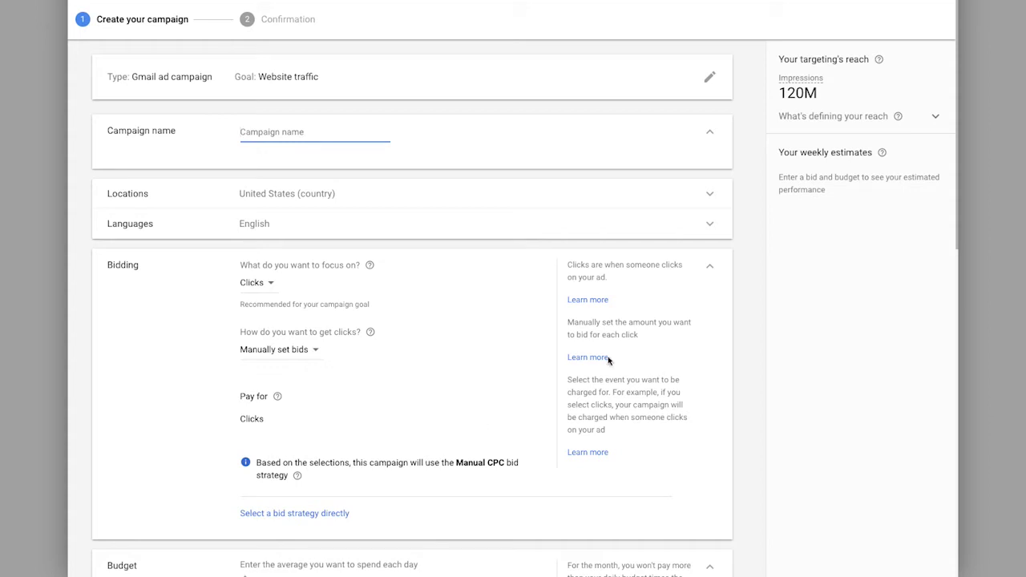
Step: Scroll to Create your ads and open the NEW AD menu to start a Gmail ad
{"action": "left_click_drag", "start_coordinate": [956, 243], "coordinate": [916, 559]}
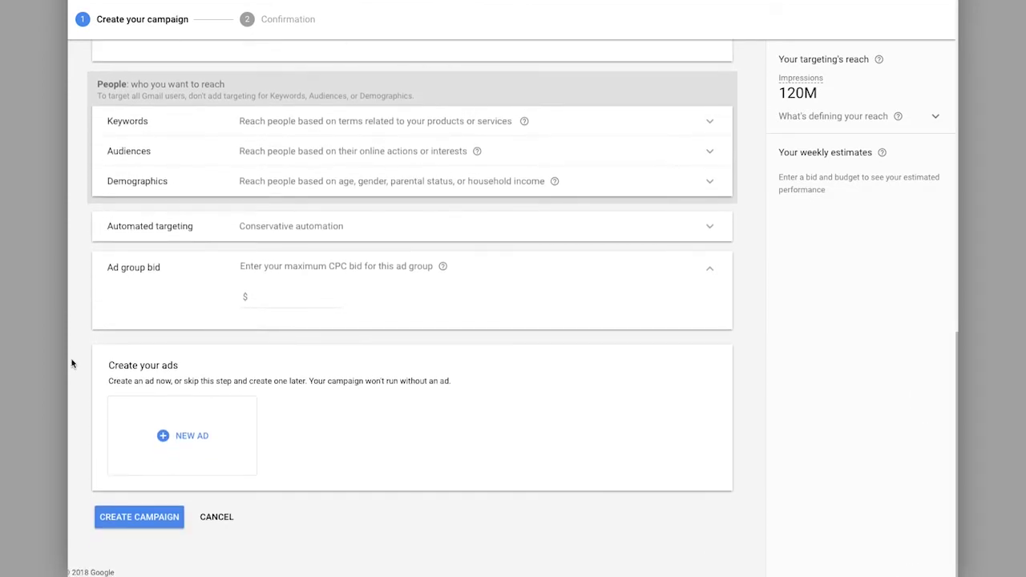
{"action": "left_click", "coordinate": [176, 445]}
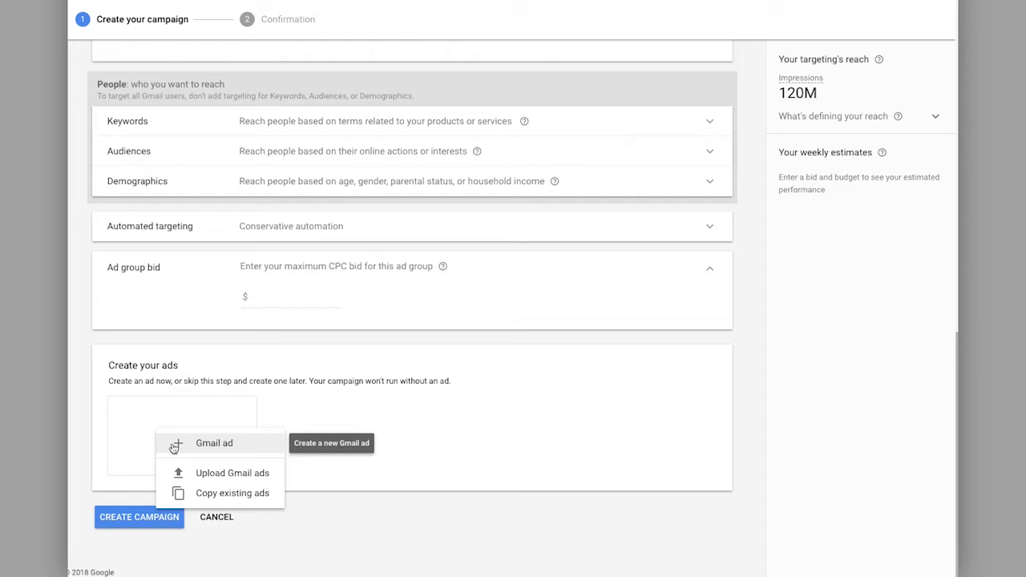
{"action": "left_click", "coordinate": [175, 444]}
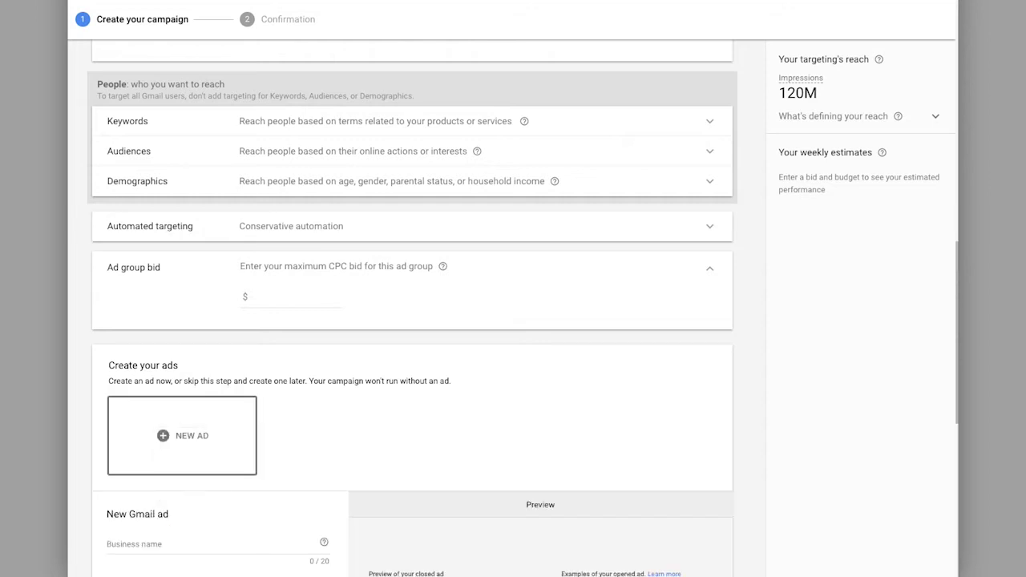
Step: Open the catalog image picker for the new Gmail ad
{"action": "left_click_drag", "start_coordinate": [951, 268], "coordinate": [954, 392]}
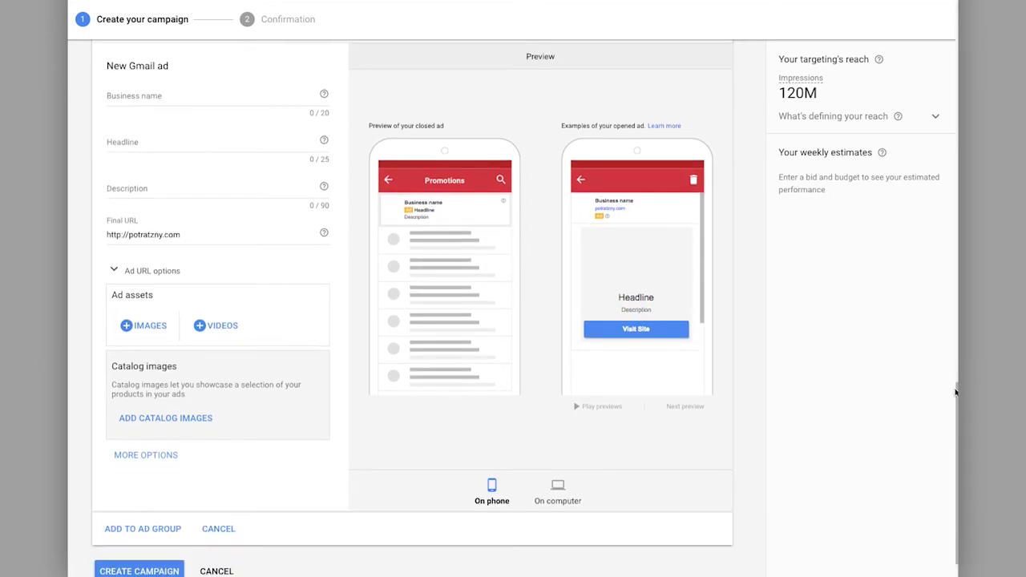
{"action": "left_click", "coordinate": [176, 426]}
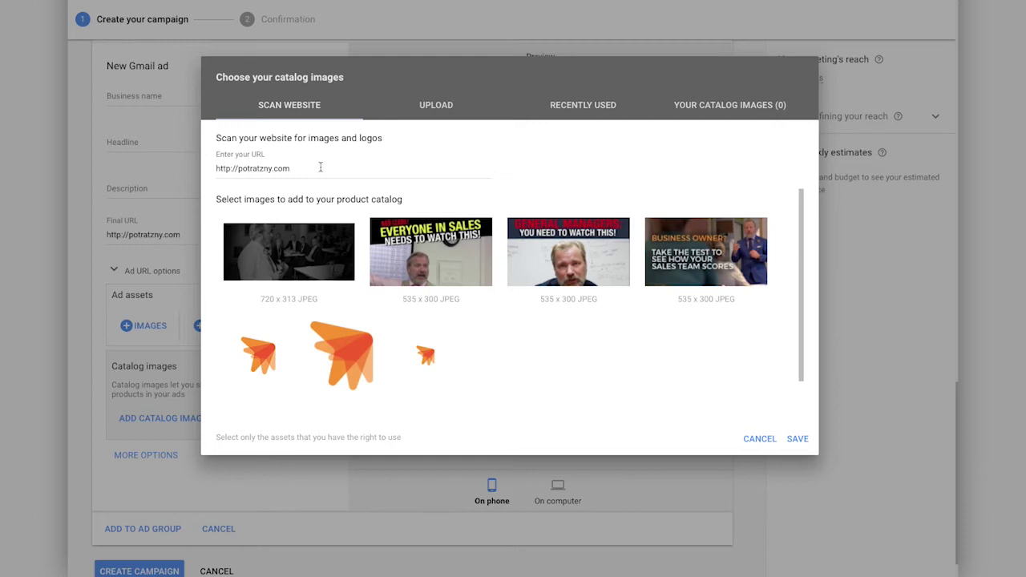
{"action": "left_click", "coordinate": [320, 166]}
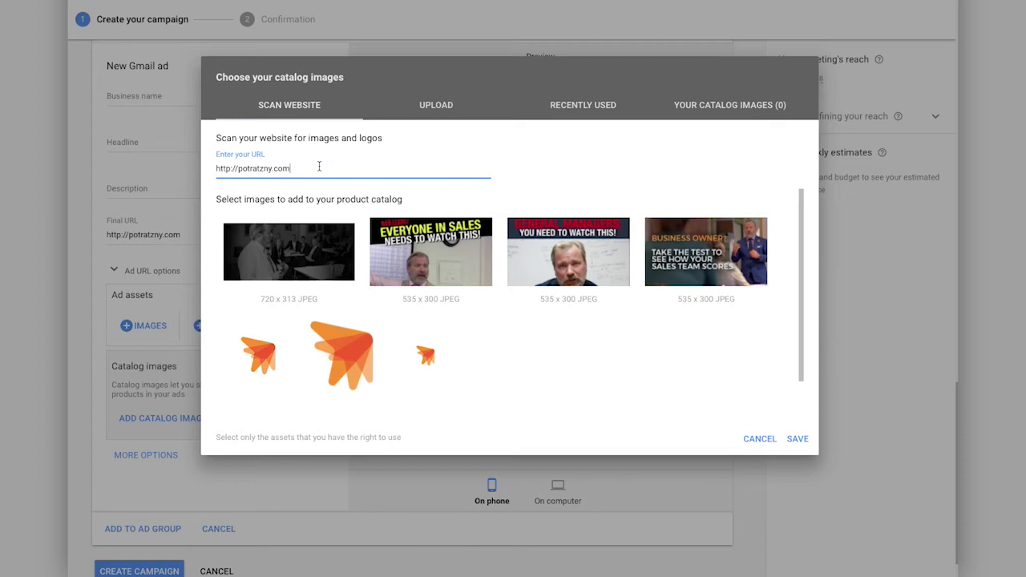
{"action": "left_click", "coordinate": [289, 349]}
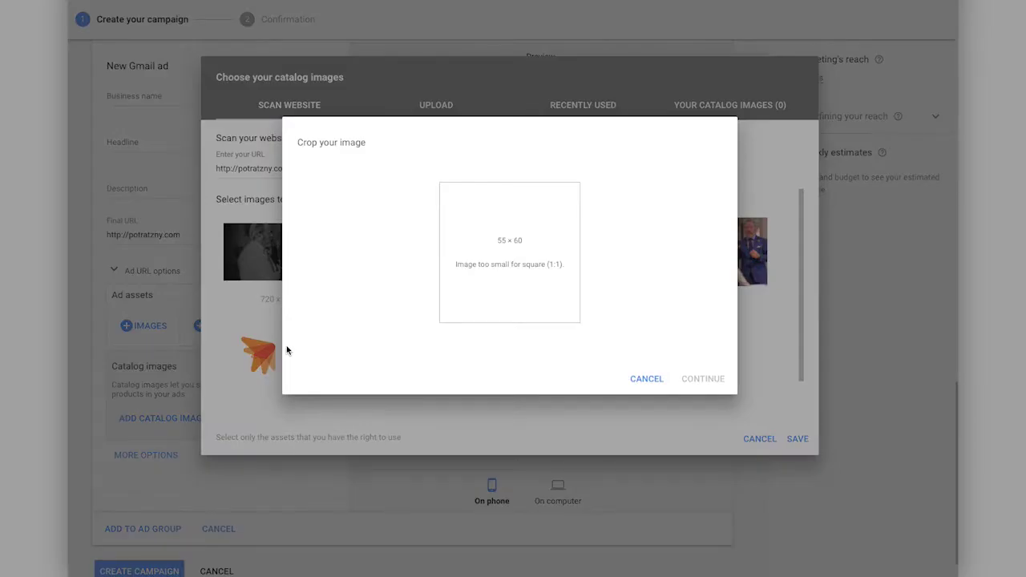
{"action": "left_click", "coordinate": [645, 380]}
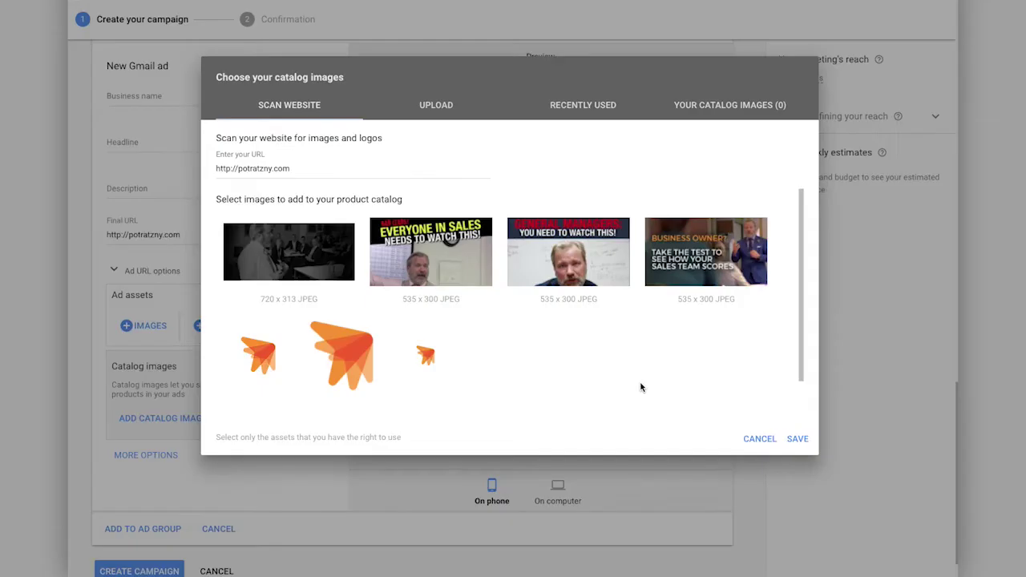
{"action": "left_click", "coordinate": [370, 362]}
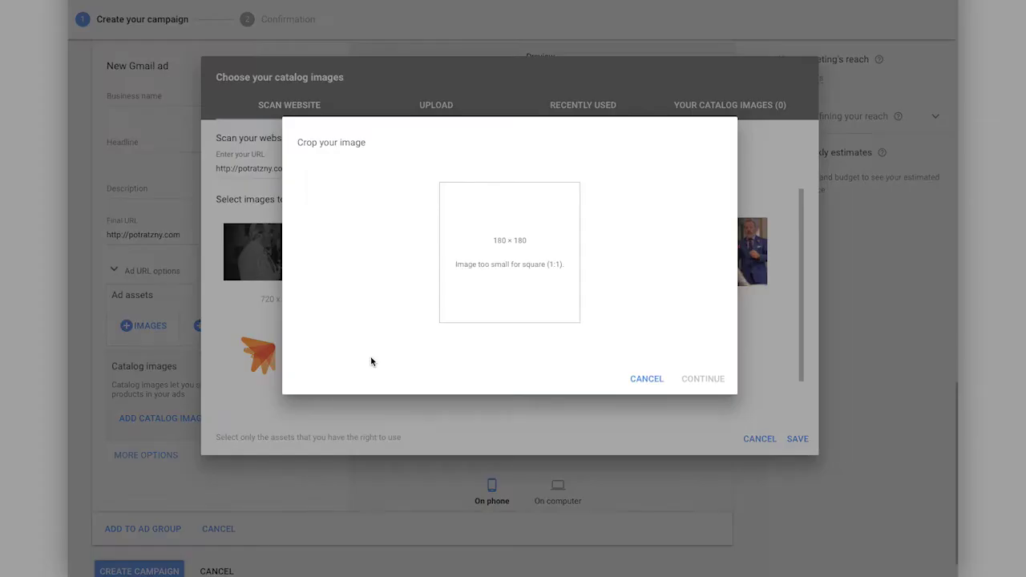
{"action": "left_click", "coordinate": [648, 380]}
{"action": "left_click", "coordinate": [432, 368]}
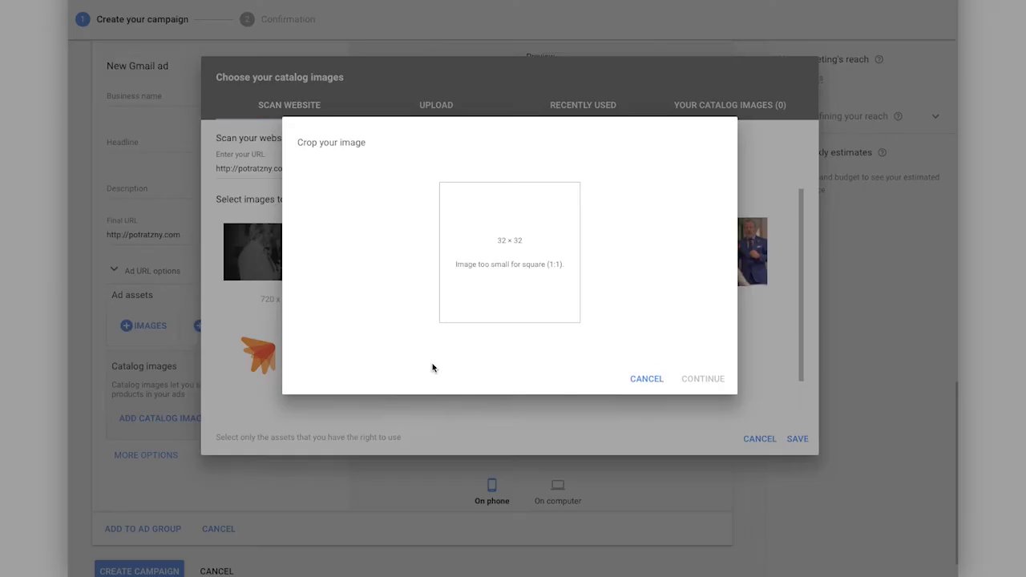
{"action": "left_click", "coordinate": [641, 388]}
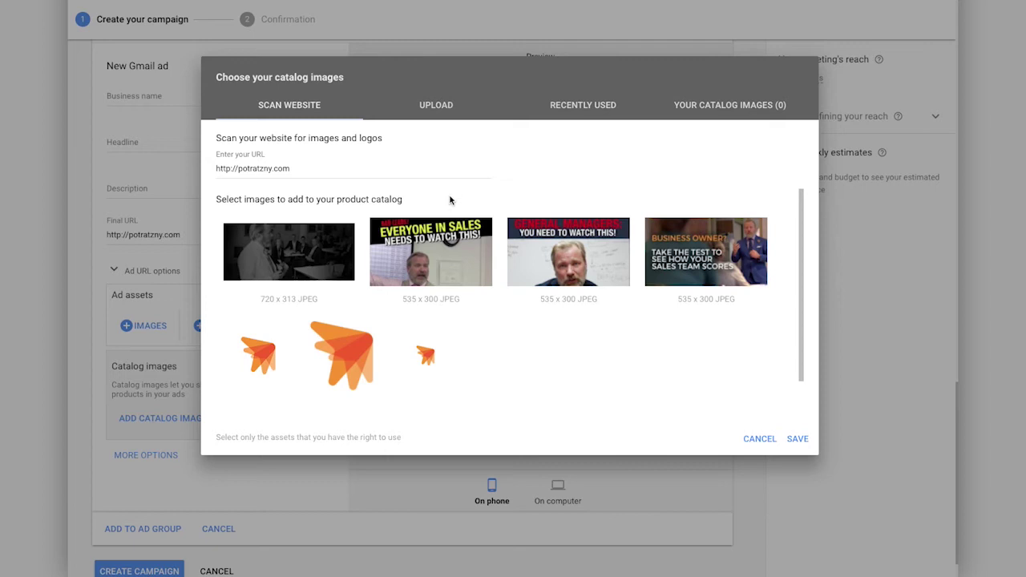
{"action": "left_click", "coordinate": [346, 176]}
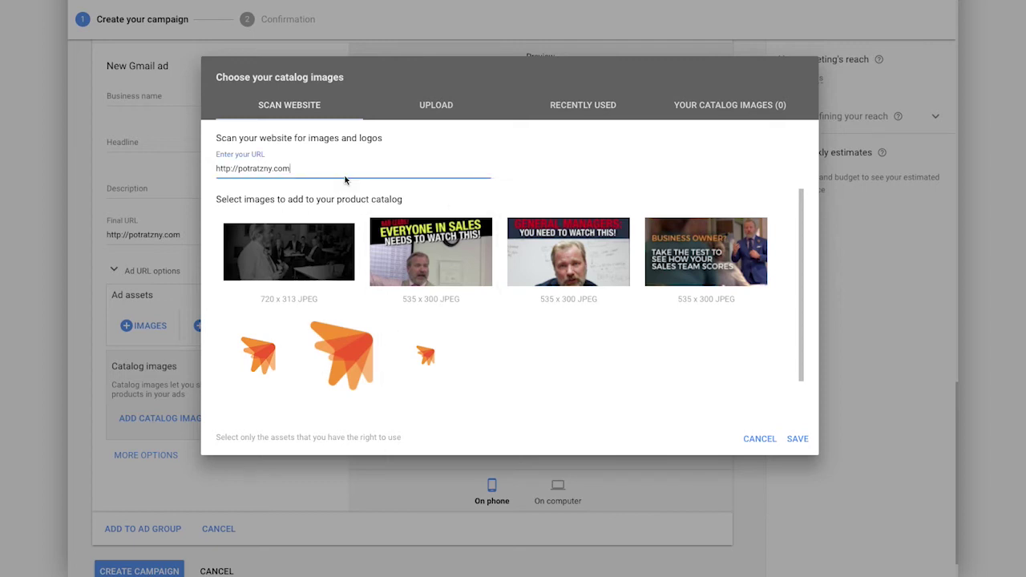
Step: Scan potratzny.com/hardfacts and add the woman's video thumbnail with a square crop
{"action": "type", "text": "/hardfacts"}
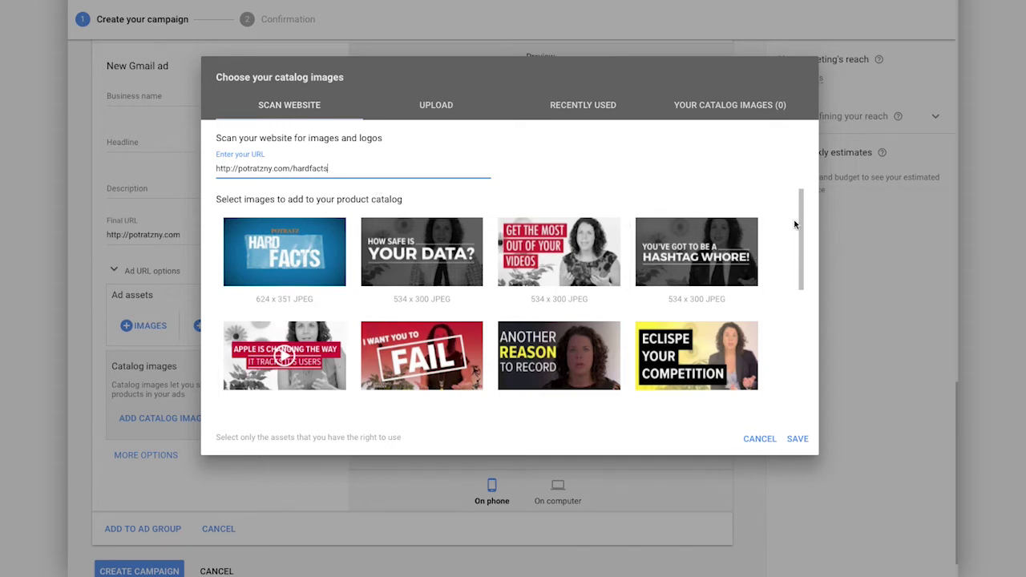
{"action": "left_click_drag", "start_coordinate": [796, 222], "coordinate": [785, 284]}
{"action": "left_click", "coordinate": [441, 321]}
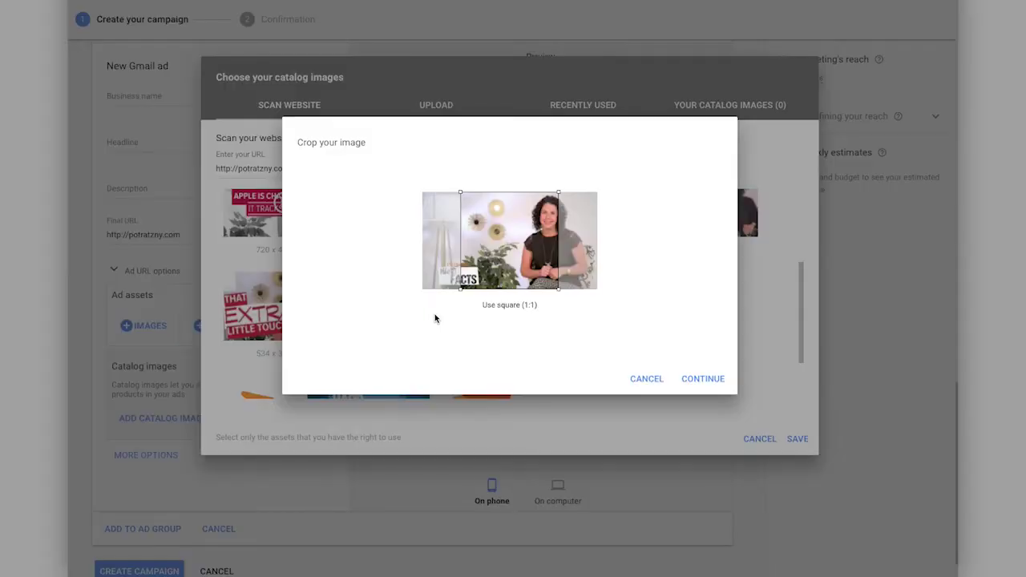
{"action": "left_click_drag", "start_coordinate": [497, 264], "coordinate": [537, 269]}
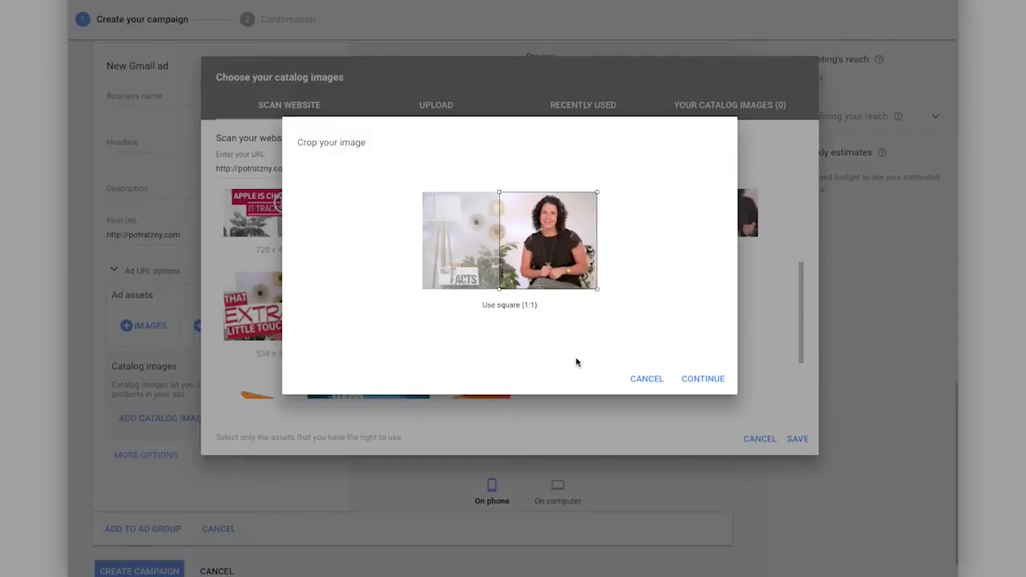
{"action": "left_click", "coordinate": [699, 384]}
Step: Add the 'Get the most out of your videos' image square-cropped, after the small logo is rejected
{"action": "left_click_drag", "start_coordinate": [800, 329], "coordinate": [799, 361]}
{"action": "left_click", "coordinate": [533, 387]}
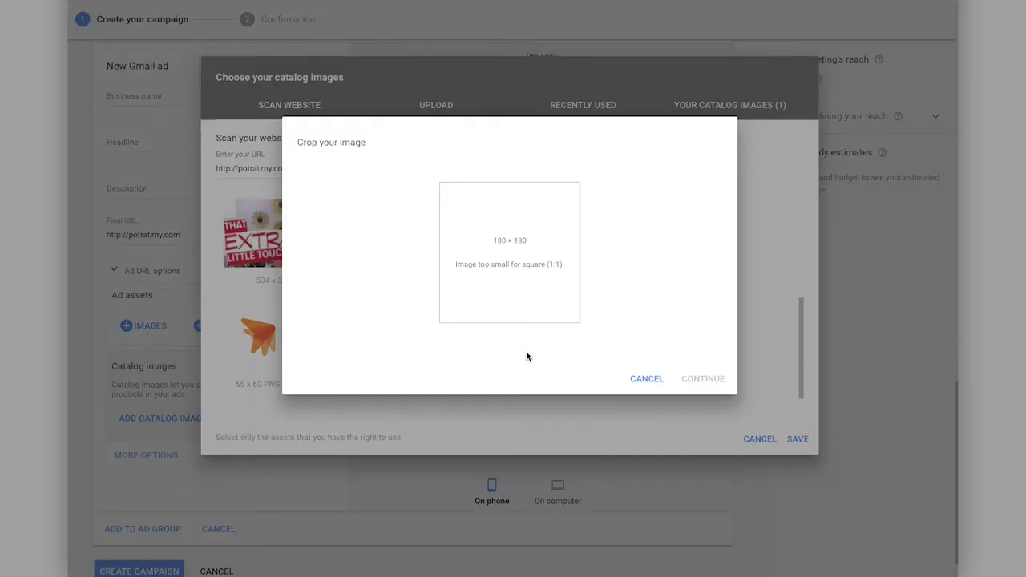
{"action": "left_click", "coordinate": [651, 374]}
{"action": "left_click", "coordinate": [563, 348]}
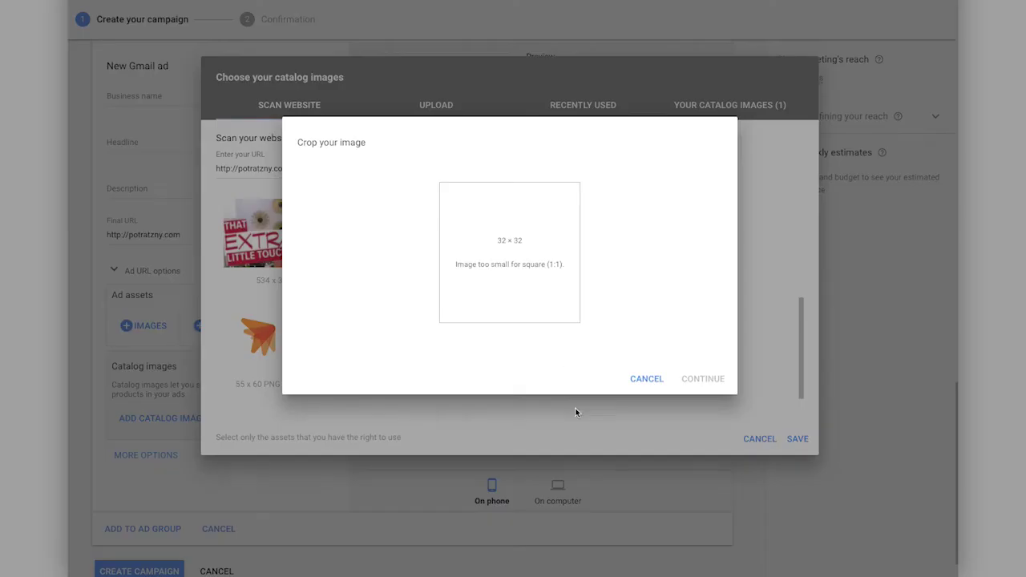
{"action": "left_click", "coordinate": [645, 377]}
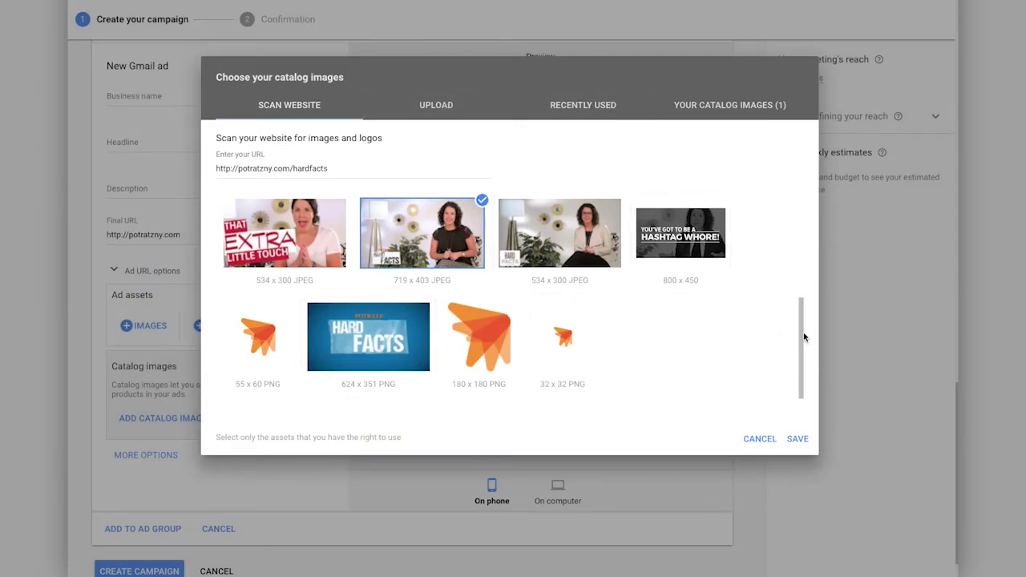
{"action": "left_click_drag", "start_coordinate": [801, 337], "coordinate": [799, 242]}
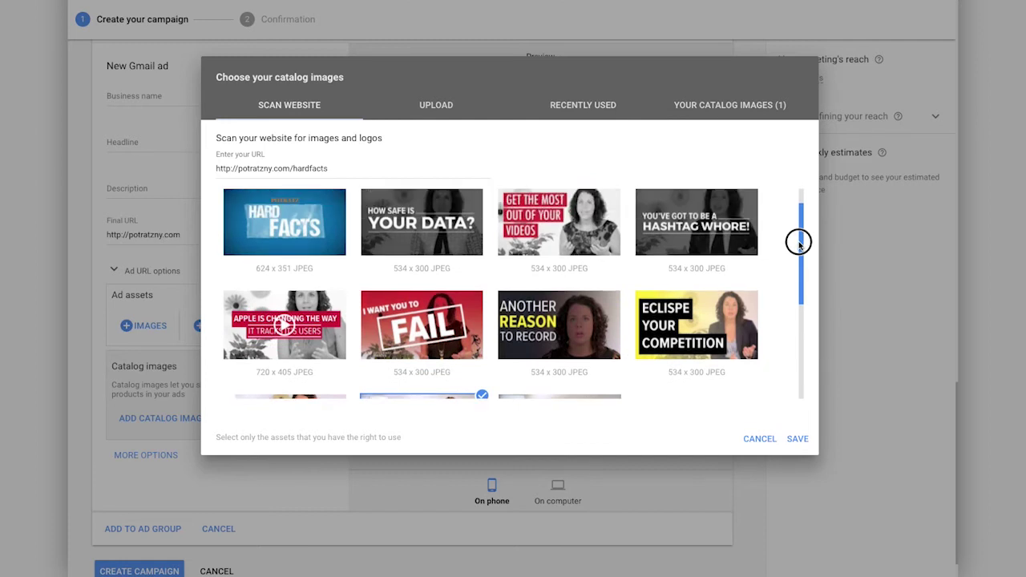
{"action": "left_click", "coordinate": [587, 223]}
{"action": "left_click_drag", "start_coordinate": [533, 231], "coordinate": [469, 281]}
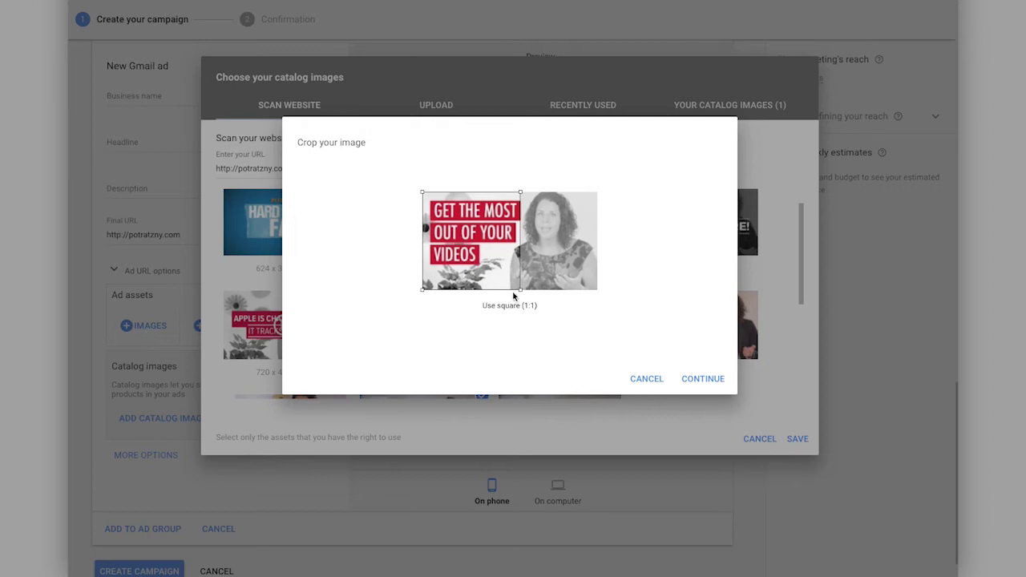
{"action": "left_click", "coordinate": [709, 380]}
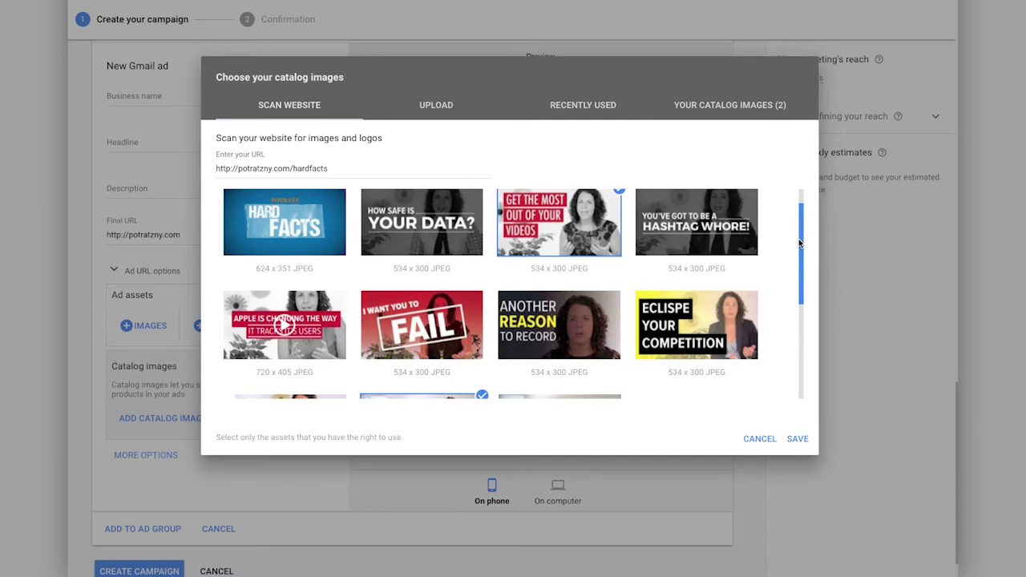
Step: Add the coffee cup photo from Recently Used, square-cropped, and save the three catalog images
{"action": "left_click", "coordinate": [563, 113]}
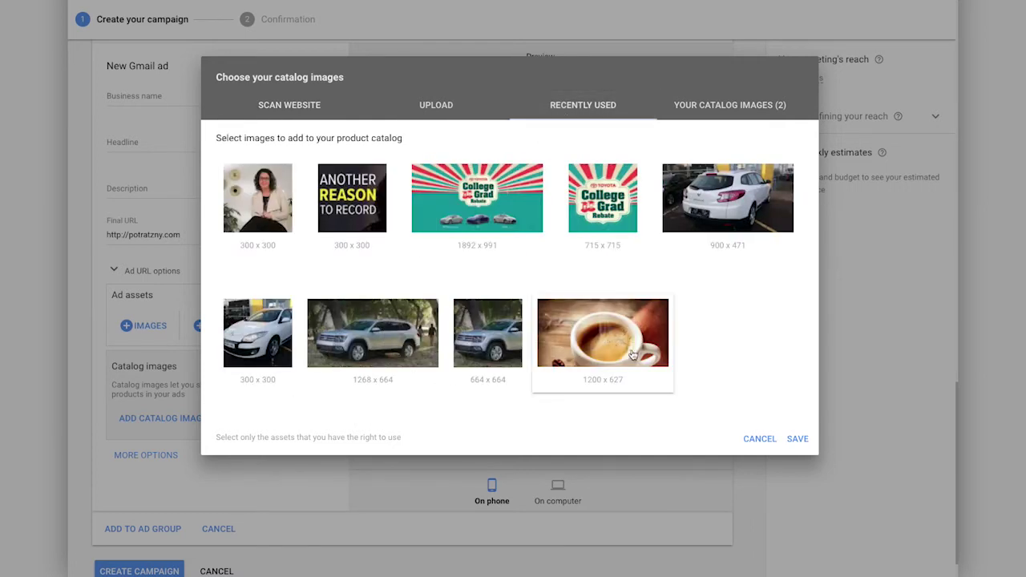
{"action": "left_click", "coordinate": [630, 356]}
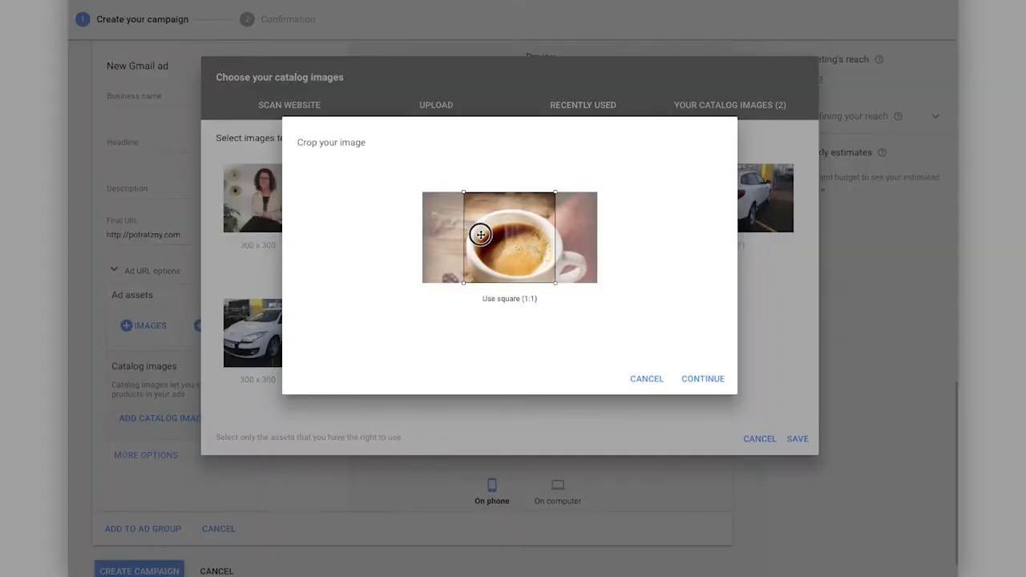
{"action": "left_click_drag", "start_coordinate": [479, 234], "coordinate": [483, 236]}
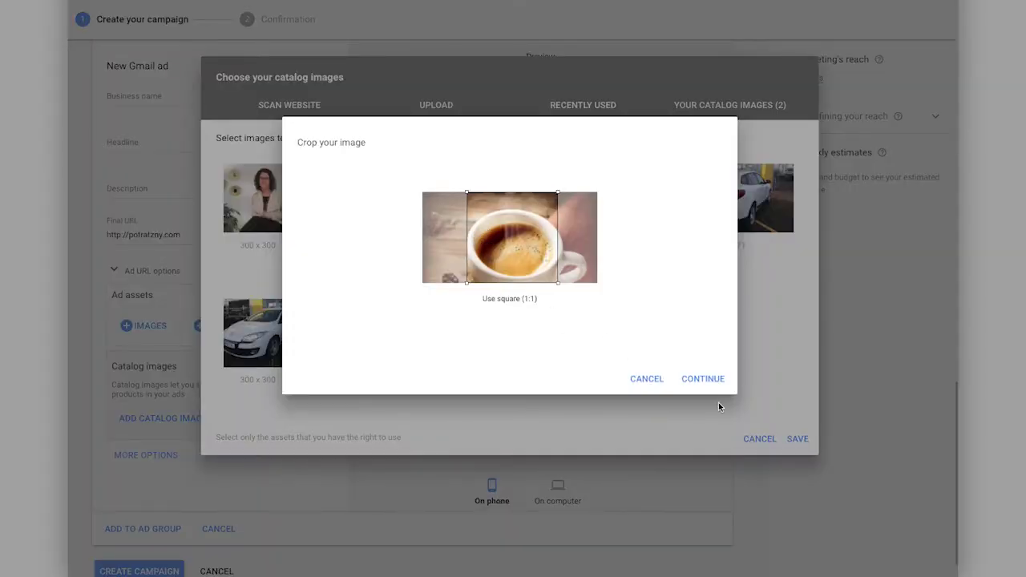
{"action": "left_click", "coordinate": [704, 381]}
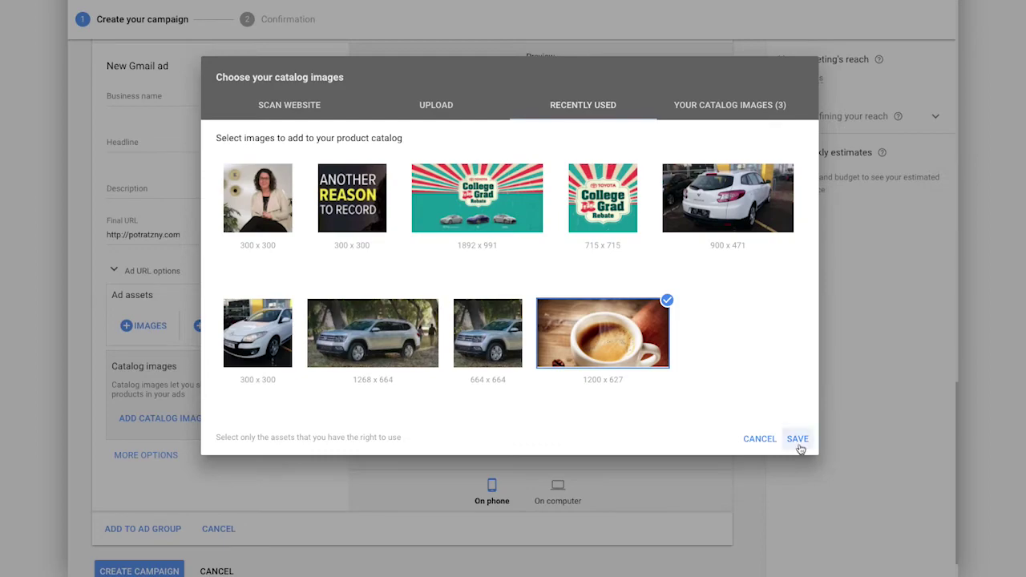
{"action": "left_click", "coordinate": [798, 443]}
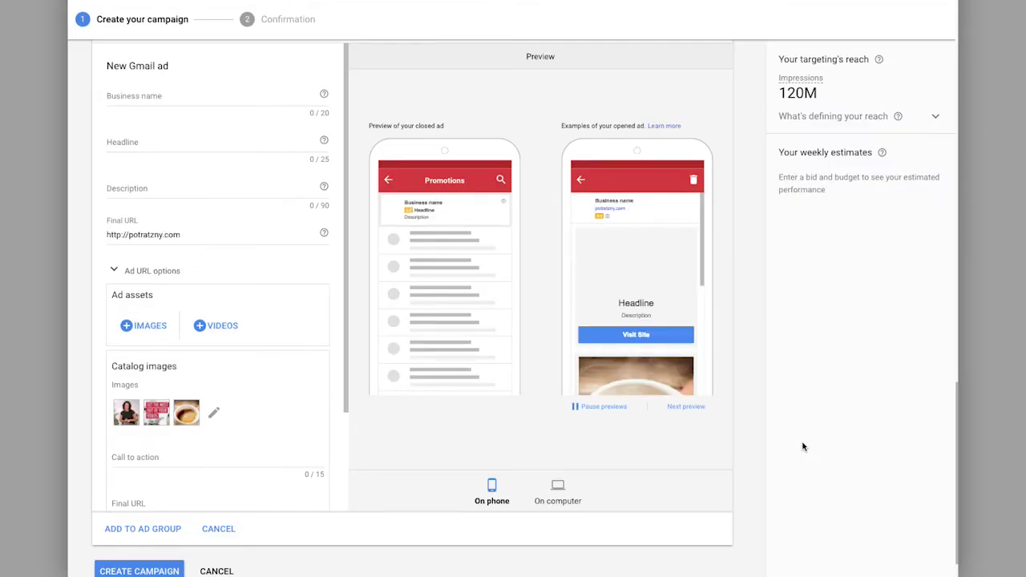
Step: Enter business name Potratz, the Gmail Ads headline, and a step-by-step description
{"action": "mouse_move", "coordinate": [704, 207]}
{"action": "left_mouse_down"}
{"action": "mouse_move", "coordinate": [710, 298]}
{"action": "mouse_move", "coordinate": [700, 403]}
{"action": "mouse_move", "coordinate": [703, 222]}
{"action": "left_mouse_up"}
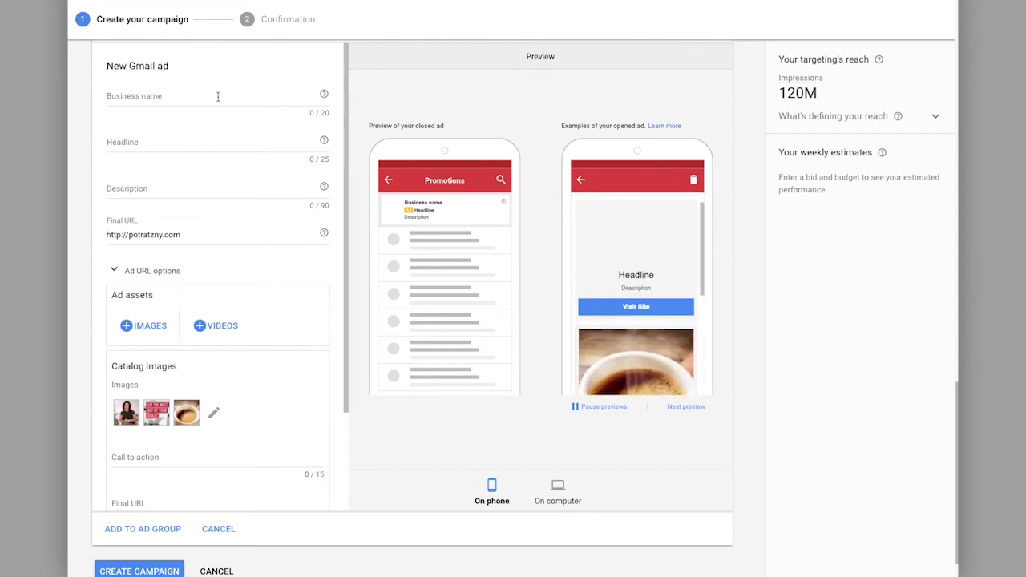
{"action": "left_click", "coordinate": [217, 97]}
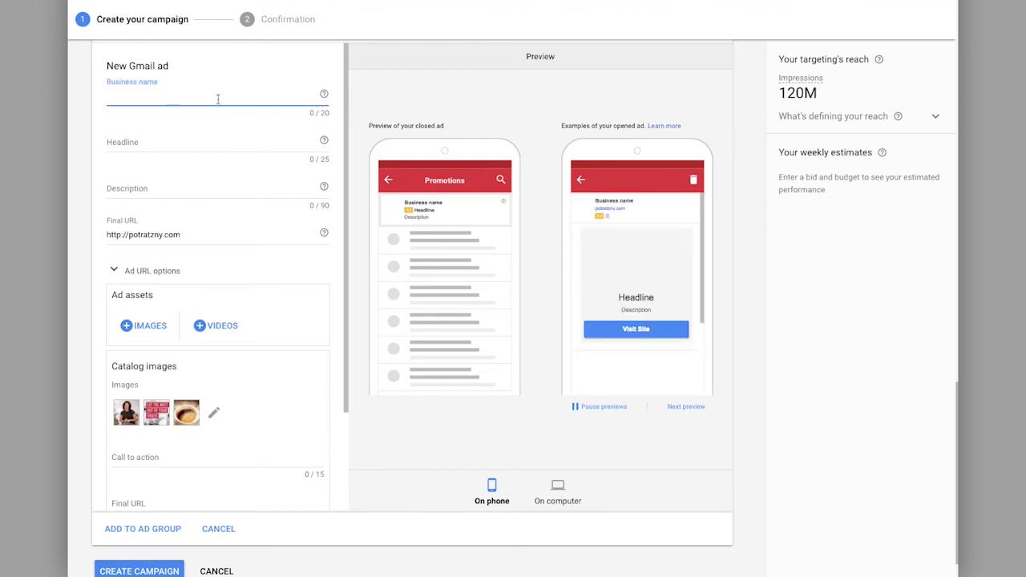
{"action": "type", "text": "Potratz"}
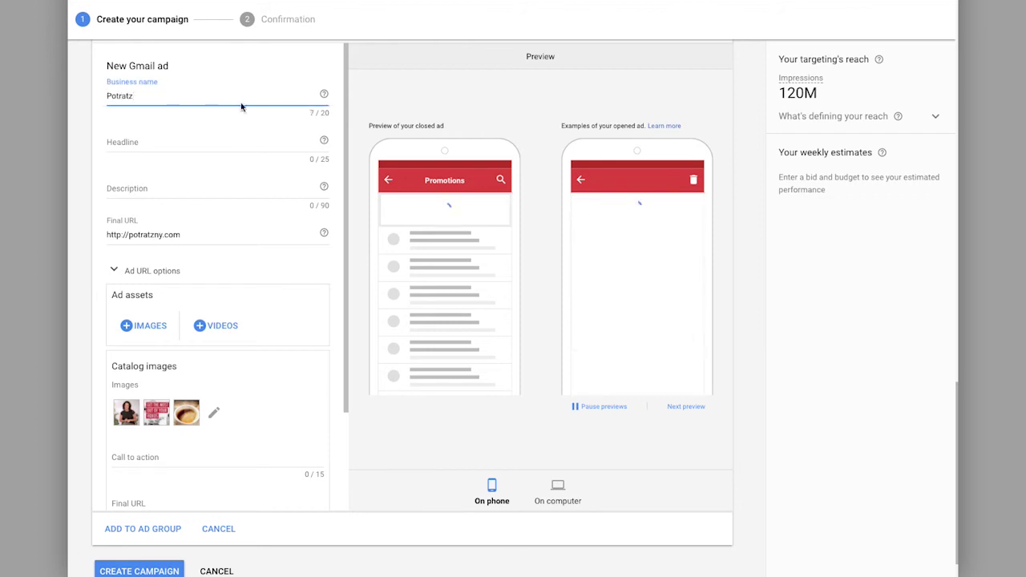
{"action": "left_click", "coordinate": [252, 142]}
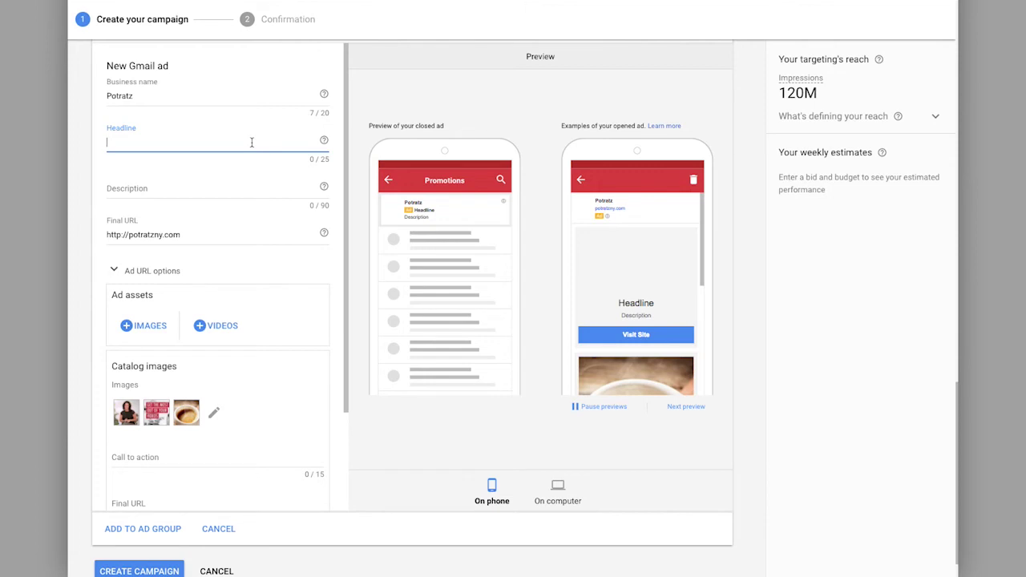
{"action": "type", "text": "Learn to Use Gmiail Ads"}
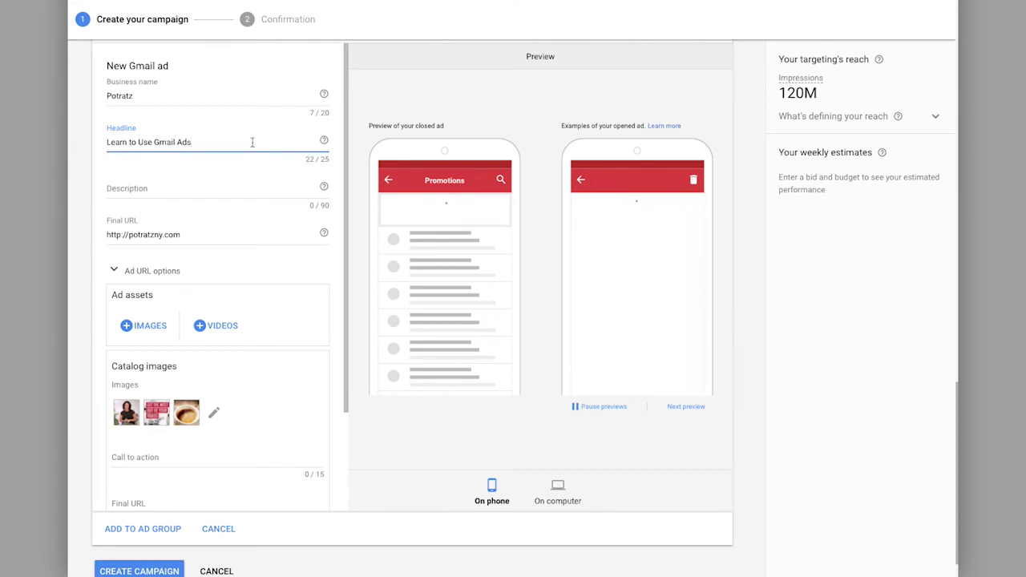
{"action": "left_click", "coordinate": [214, 199]}
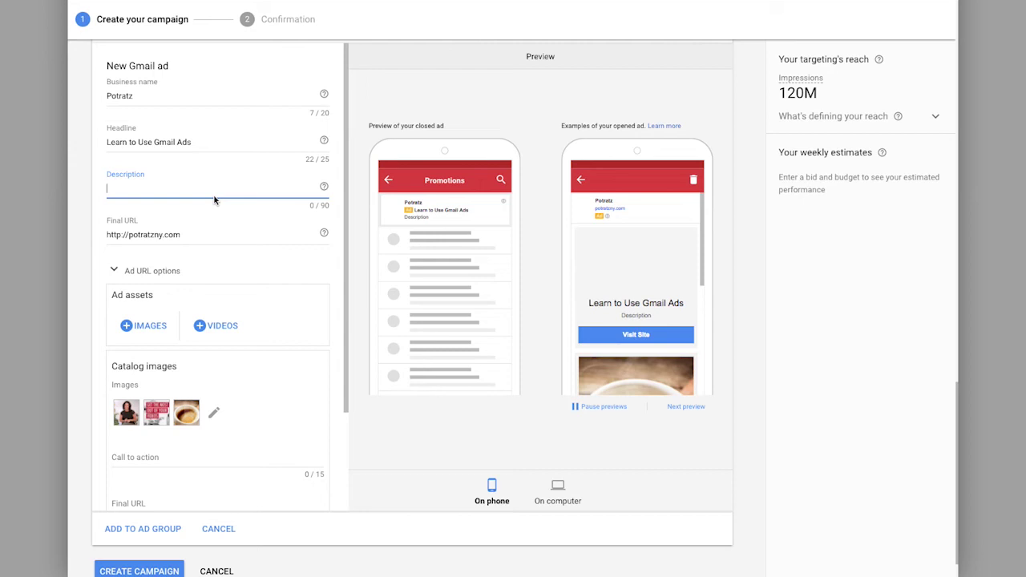
{"action": "type", "text": "Step by Stp"}
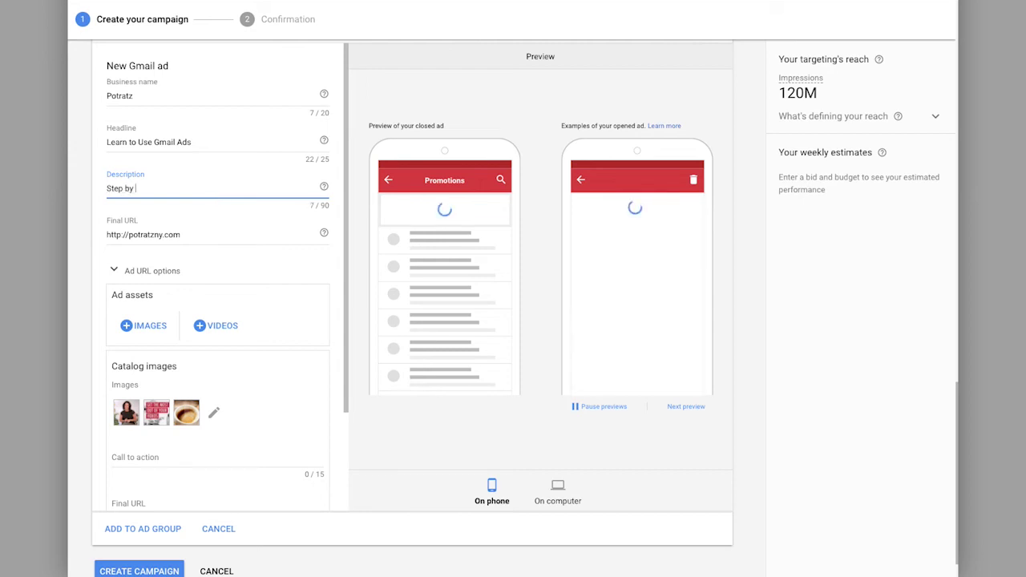
{"action": "type", "text": "p"}
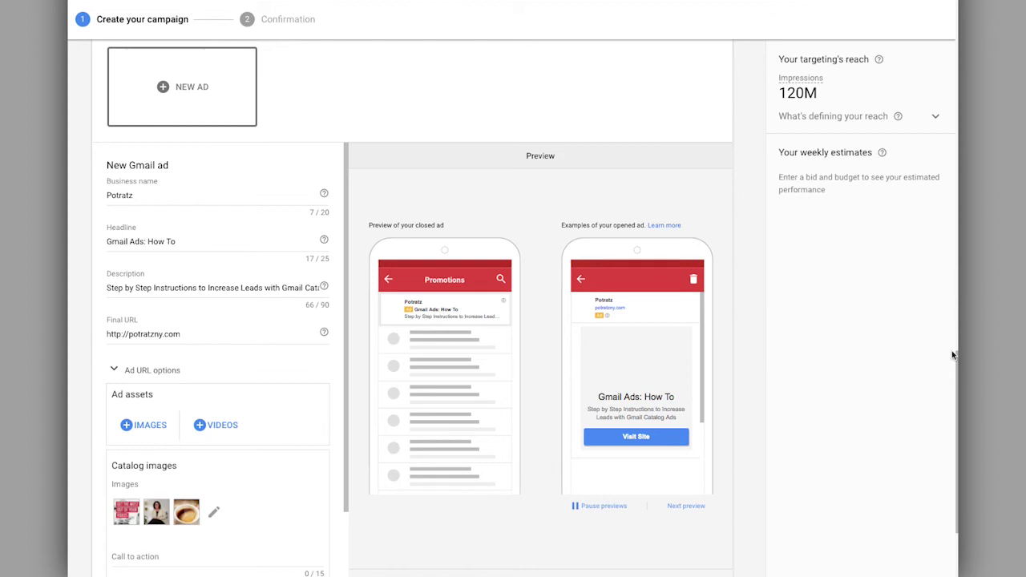
{"action": "left_click_drag", "start_coordinate": [952, 352], "coordinate": [951, 397]}
{"action": "left_click", "coordinate": [154, 313]}
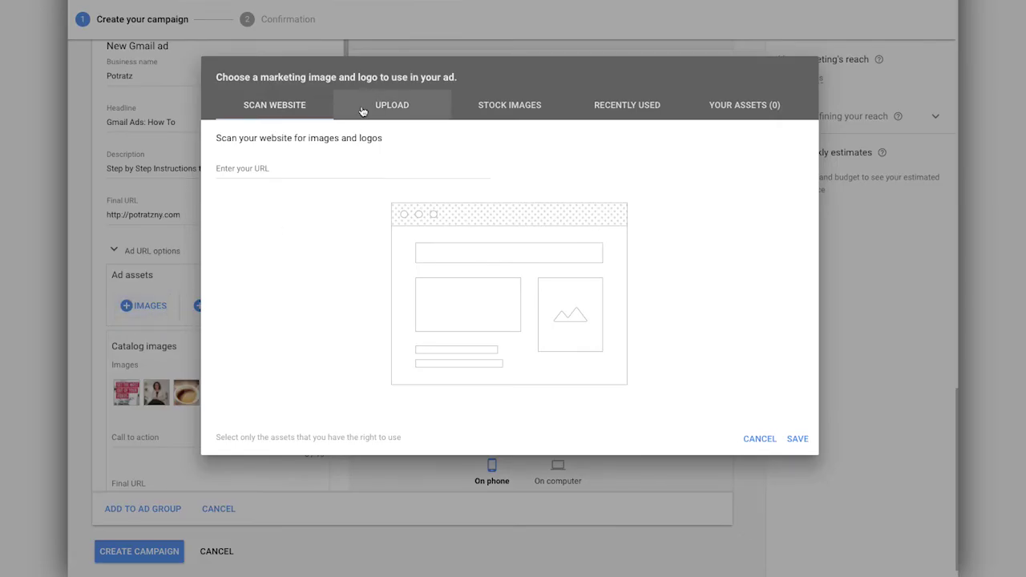
{"action": "left_click", "coordinate": [328, 164]}
{"action": "type", "text": "http://potra"}
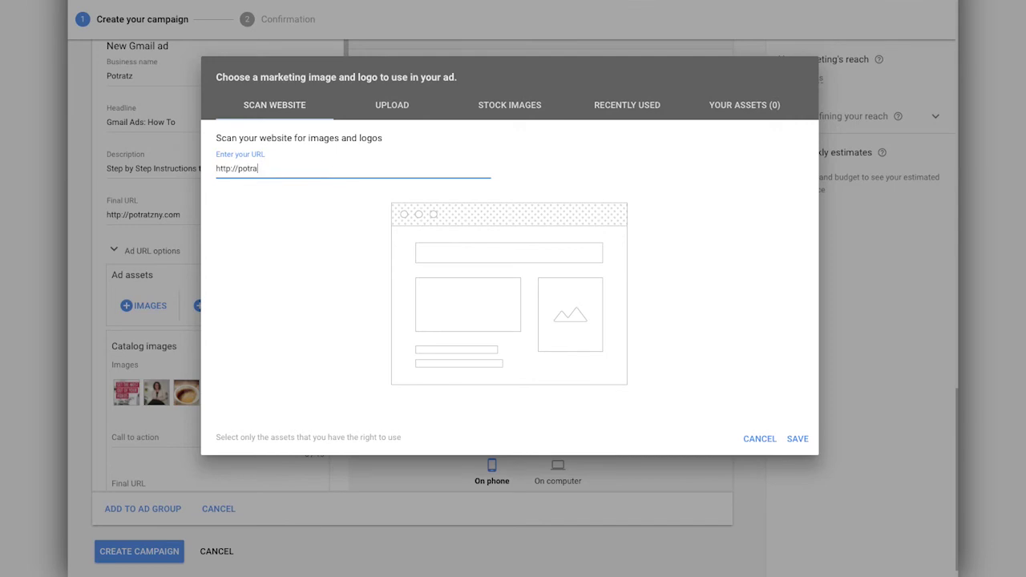
{"action": "type", "text": "tzny.com"}
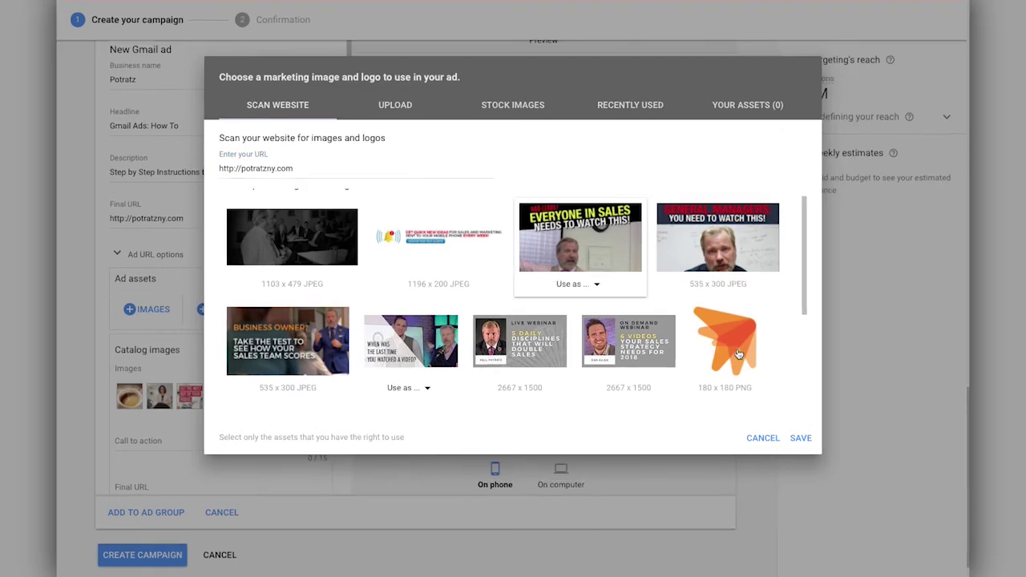
{"action": "left_click", "coordinate": [725, 388]}
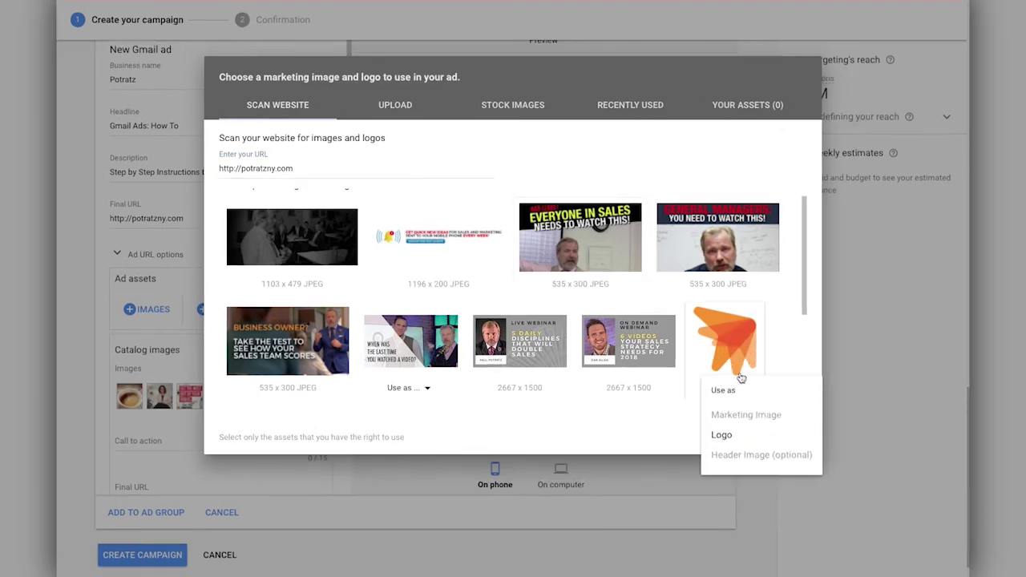
{"action": "left_click", "coordinate": [727, 435]}
{"action": "left_click", "coordinate": [693, 378]}
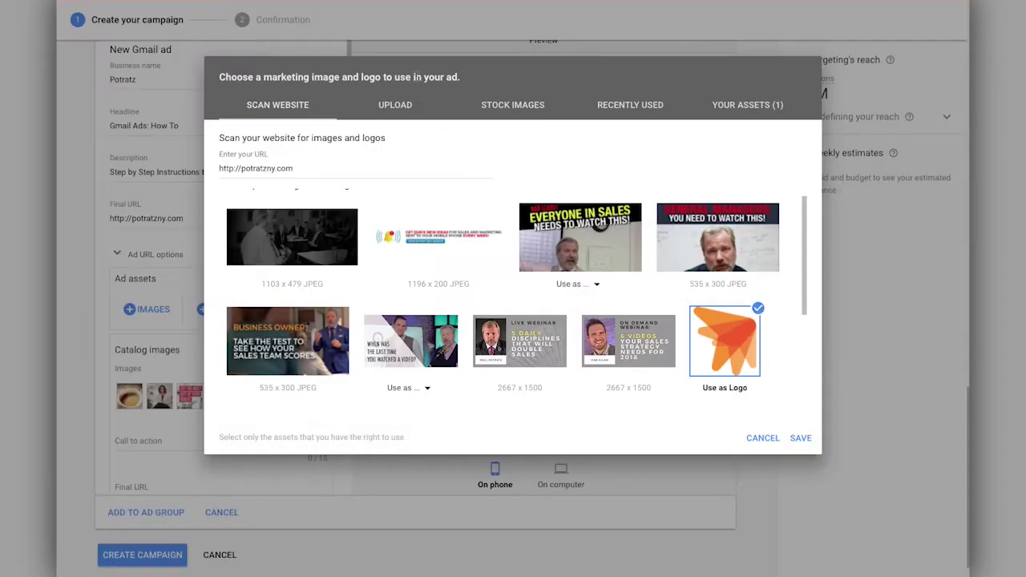
Step: From potratzny.com/hardfacts, add the presenter photo as a landscape 1.91:1 marketing image and save
{"action": "left_click", "coordinate": [308, 166]}
{"action": "type", "text": ".com/"}
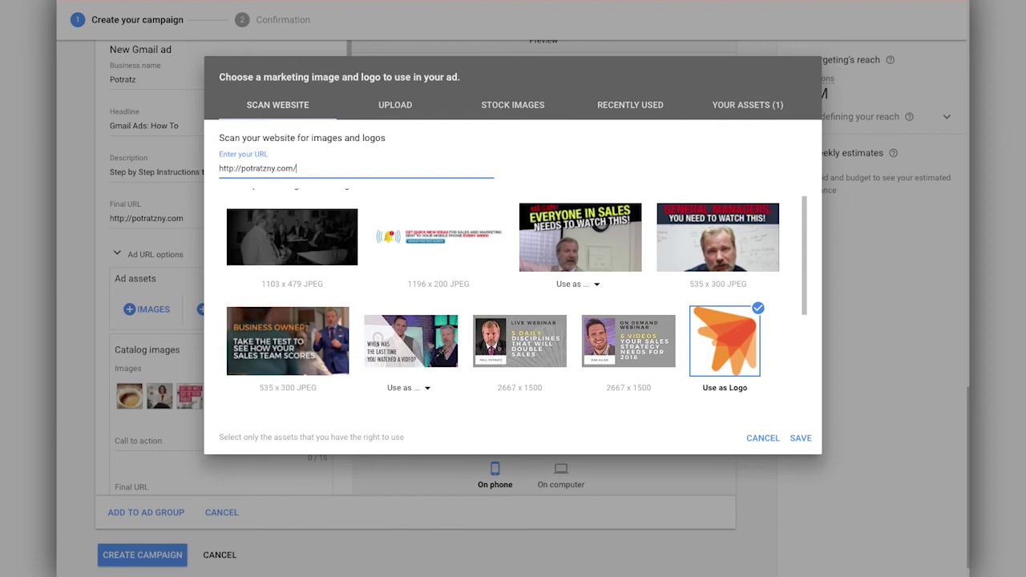
{"action": "type", "text": "hardfacts"}
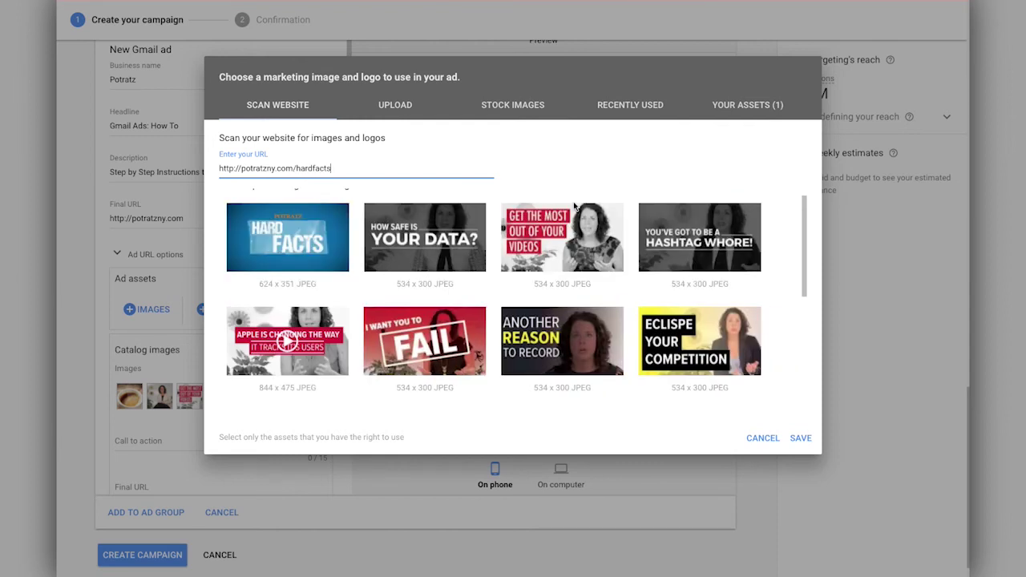
{"action": "left_click_drag", "start_coordinate": [804, 217], "coordinate": [804, 318]}
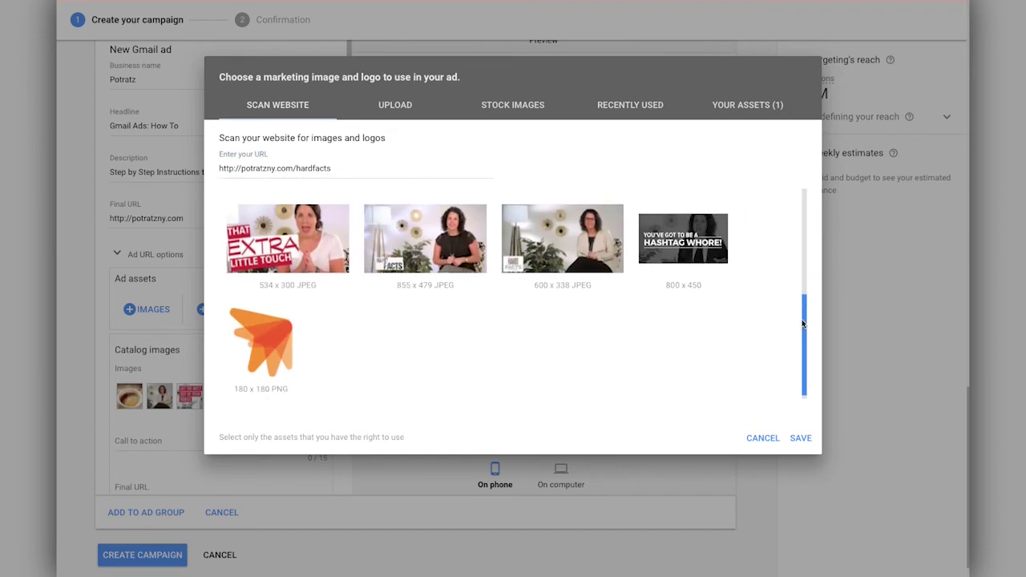
{"action": "left_click", "coordinate": [420, 285]}
{"action": "left_click", "coordinate": [473, 315]}
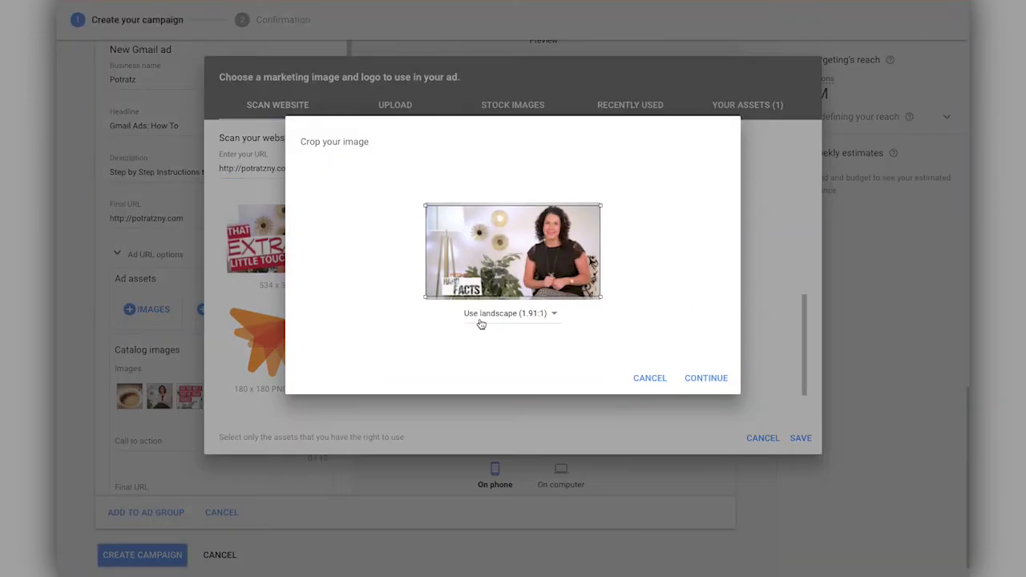
{"action": "left_click_drag", "start_coordinate": [521, 243], "coordinate": [522, 246]}
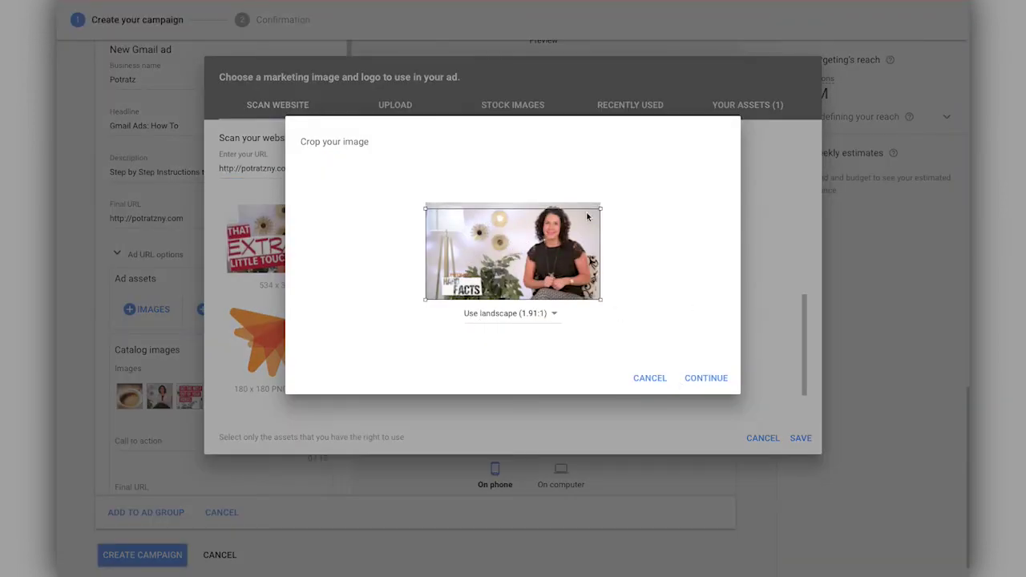
{"action": "left_click_drag", "start_coordinate": [601, 208], "coordinate": [602, 202]}
{"action": "left_click_drag", "start_coordinate": [580, 245], "coordinate": [583, 261]}
{"action": "left_click", "coordinate": [700, 380]}
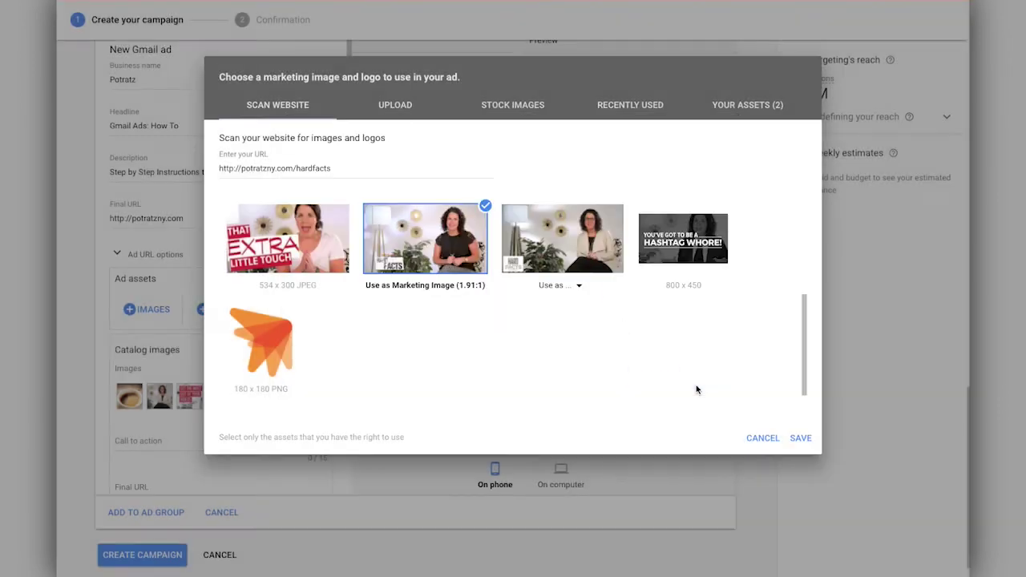
{"action": "left_click", "coordinate": [801, 440]}
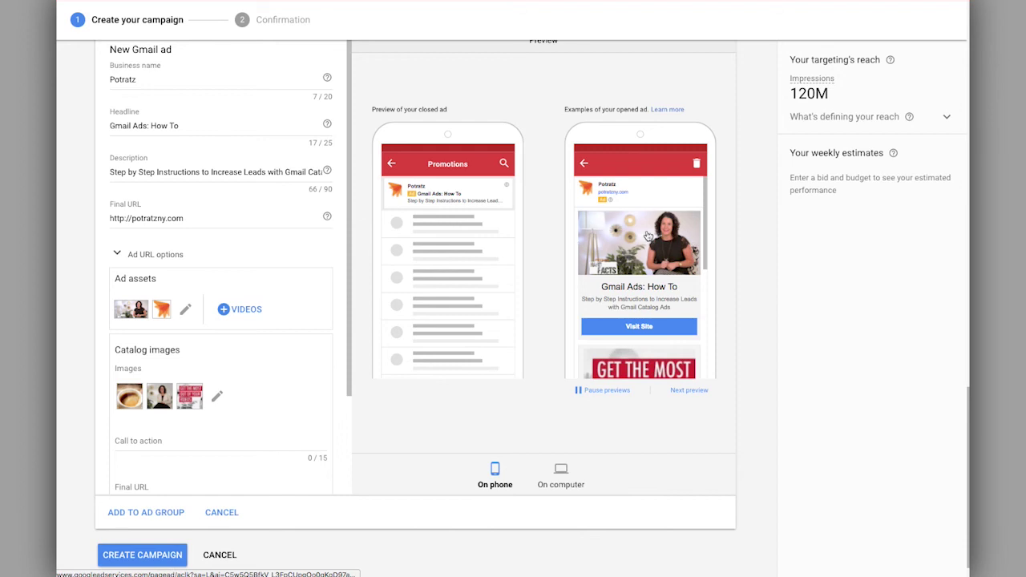
Step: Switch the ad preview to 'On computer' and select the catalog Call to action field
{"action": "left_click", "coordinate": [566, 480]}
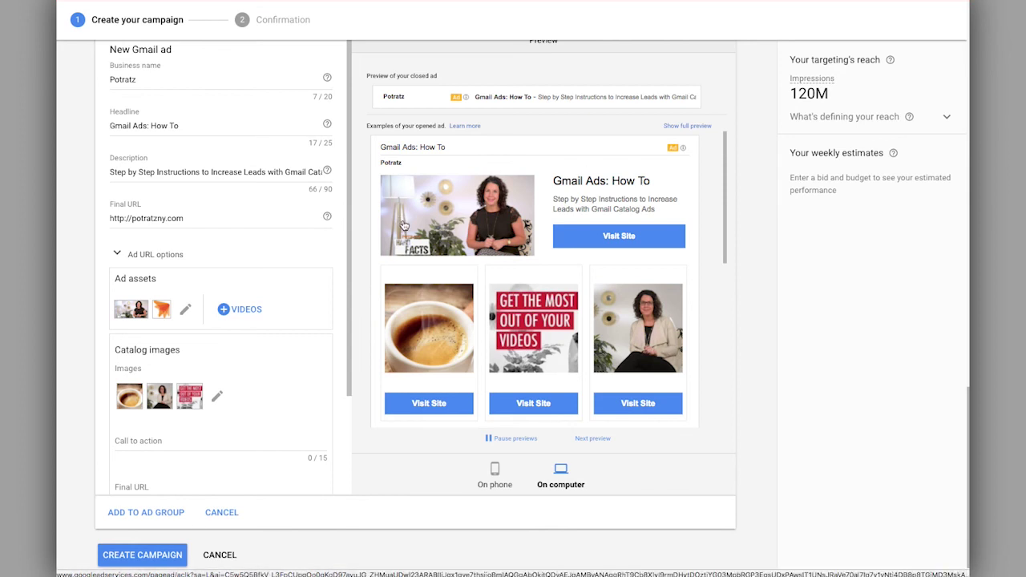
{"action": "left_click_drag", "start_coordinate": [352, 231], "coordinate": [344, 288]}
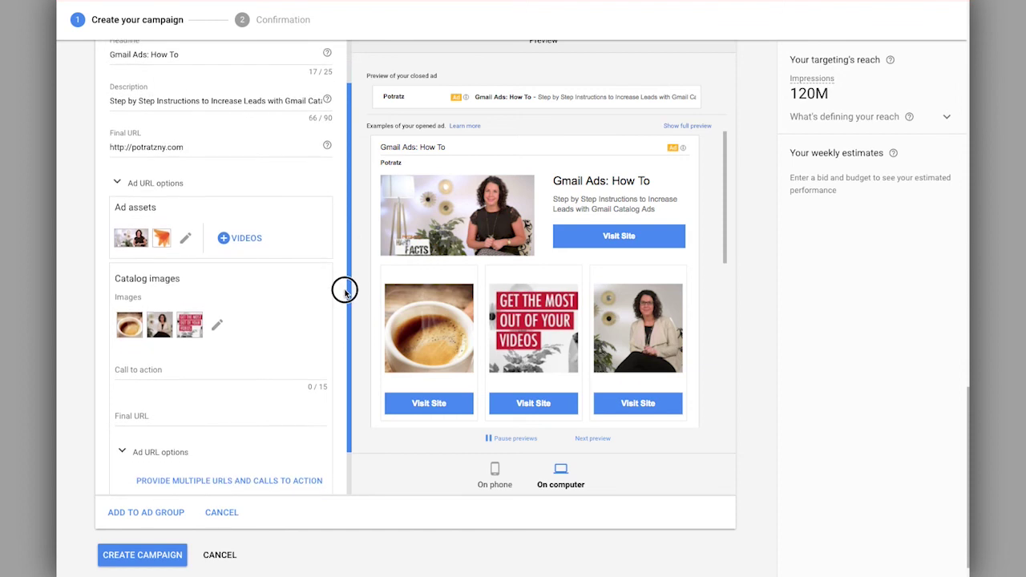
{"action": "left_click", "coordinate": [249, 378]}
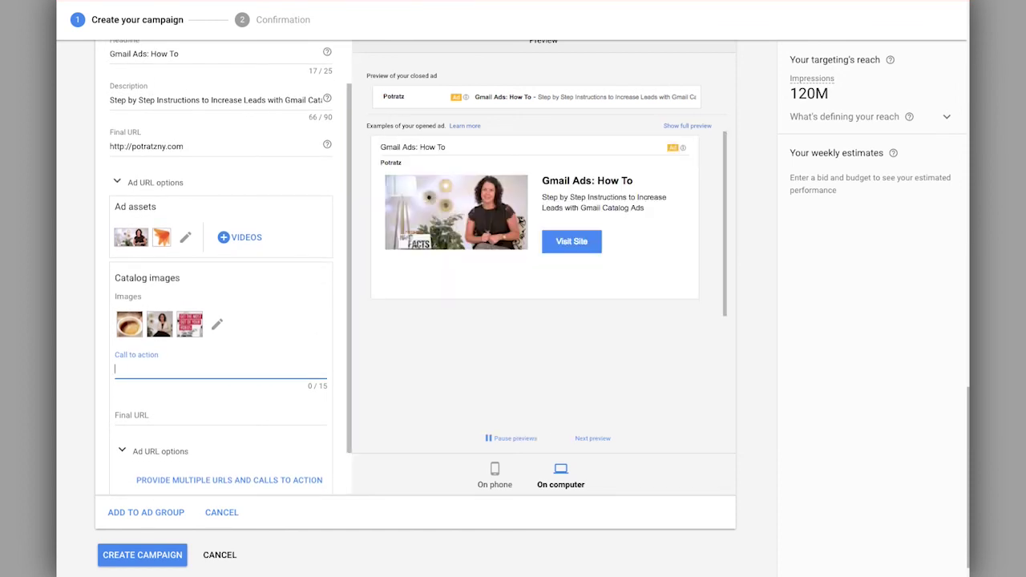
Step: Set call to action 'Watch Now', enable per-image URLs and calls to action, and open the coffee image
{"action": "type", "text": "Watch Now"}
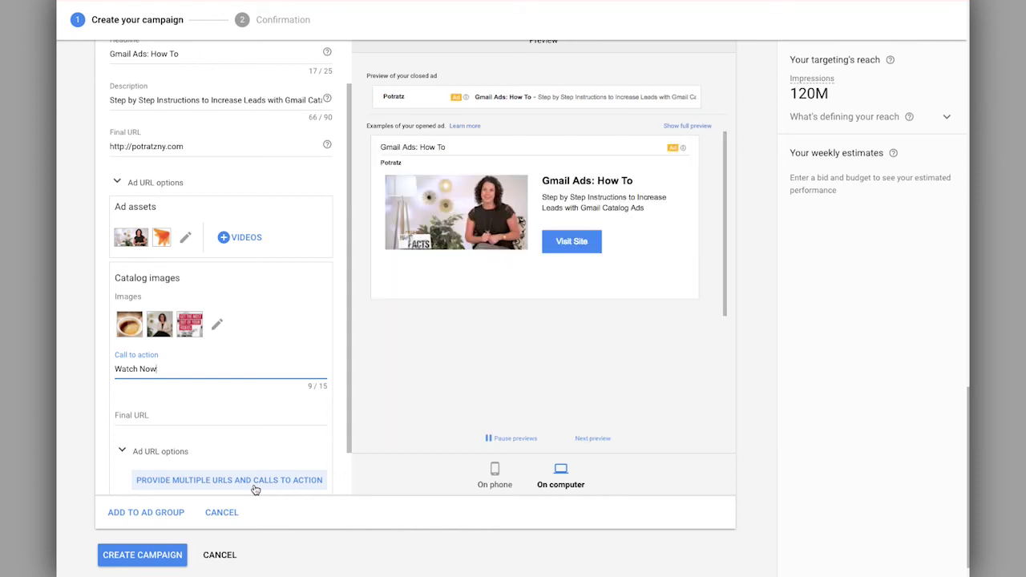
{"action": "left_click", "coordinate": [253, 483]}
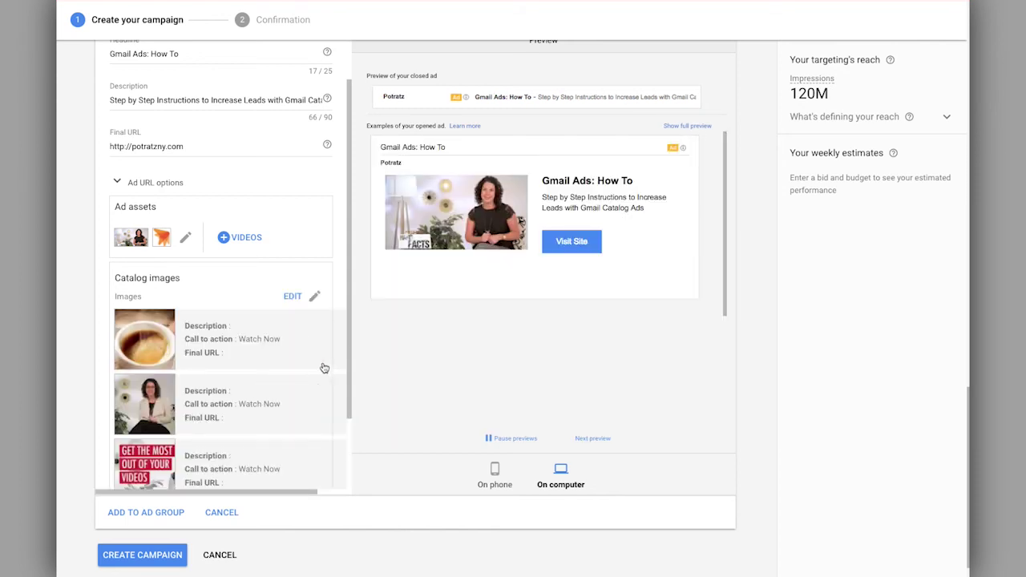
{"action": "left_click_drag", "start_coordinate": [349, 343], "coordinate": [345, 412]}
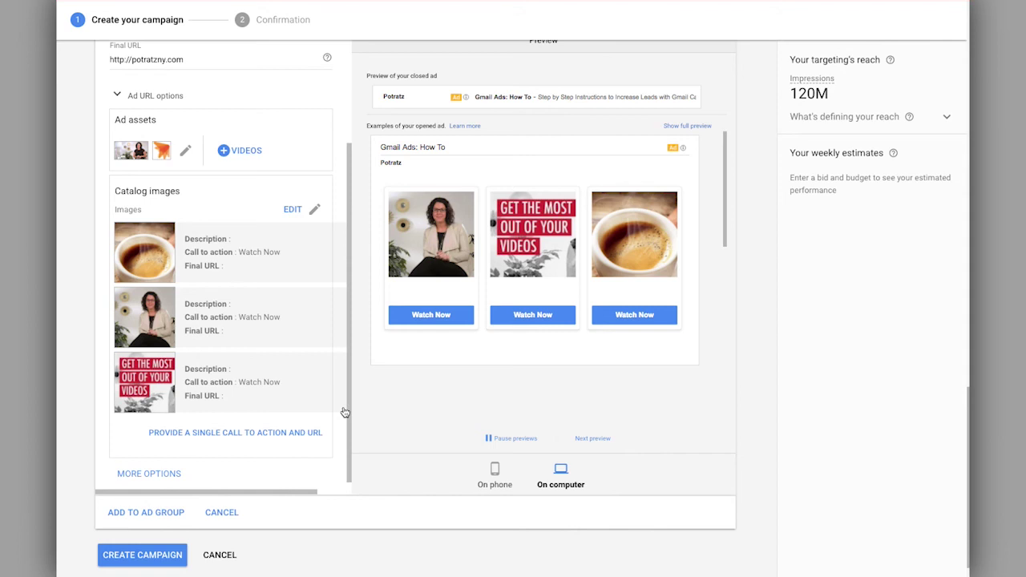
{"action": "left_click", "coordinate": [212, 266]}
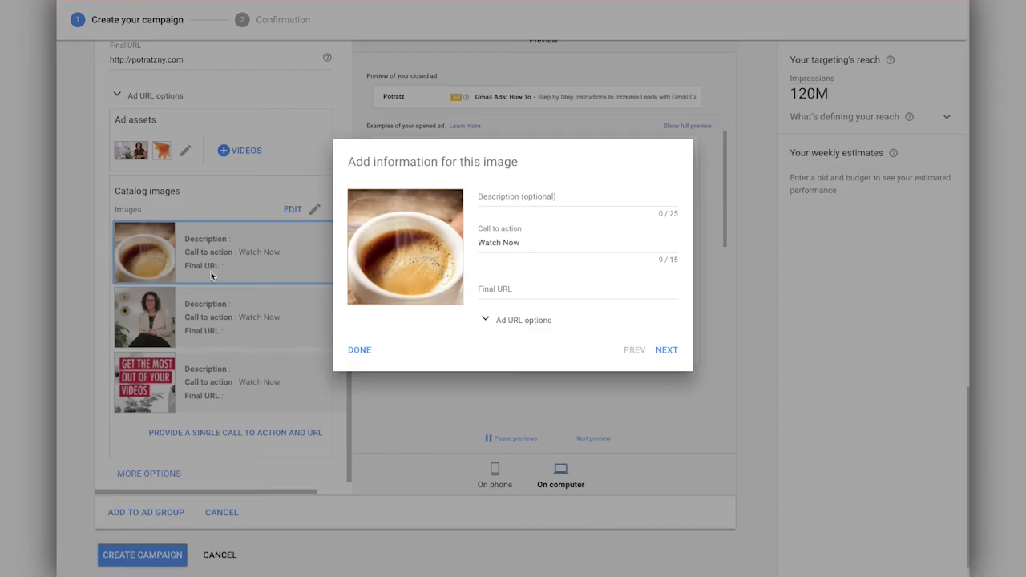
Step: Fill in catalog image details such as Hot Tech Tips with Watch Video Now, then finish
{"action": "left_click", "coordinate": [512, 195]}
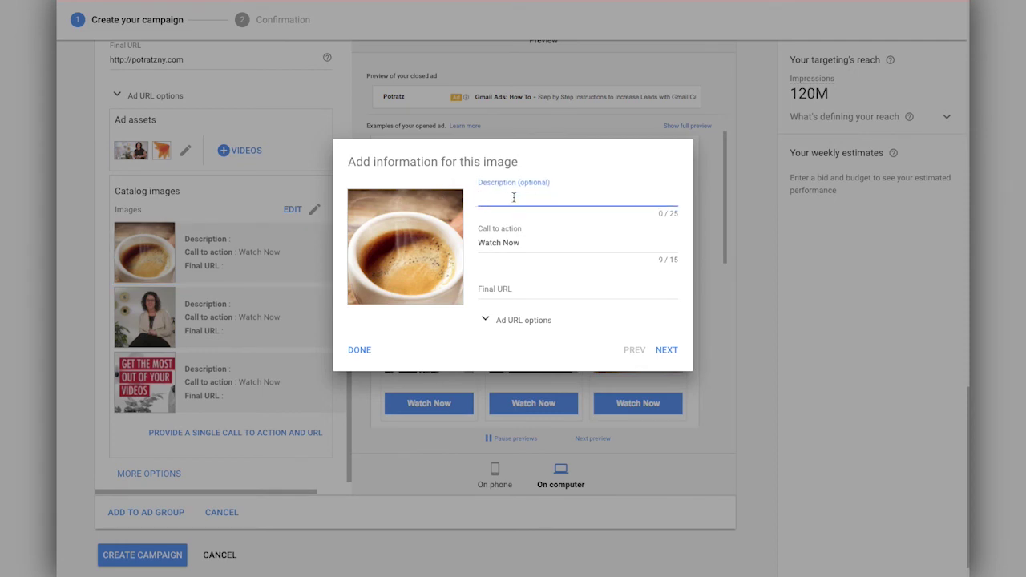
{"action": "left_click", "coordinate": [390, 355]}
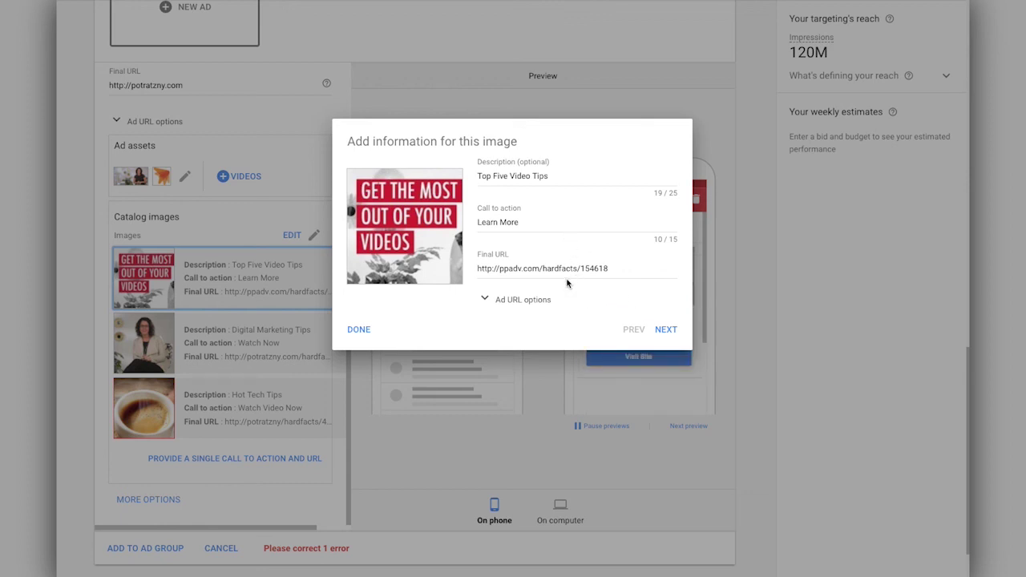
Step: Close the image details and add Color options from the More Options dropdown
{"action": "left_click", "coordinate": [359, 331]}
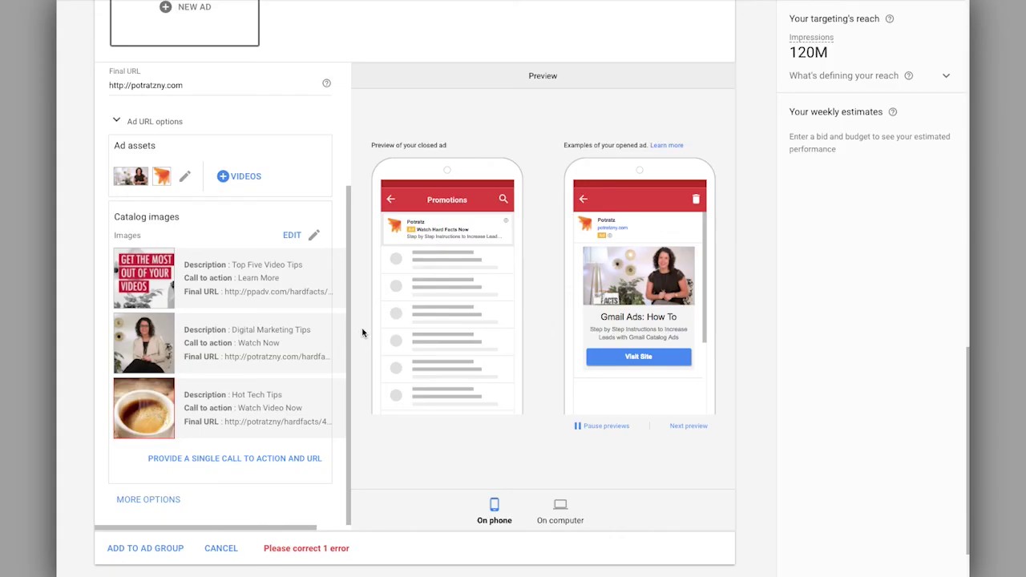
{"action": "left_click", "coordinate": [177, 498]}
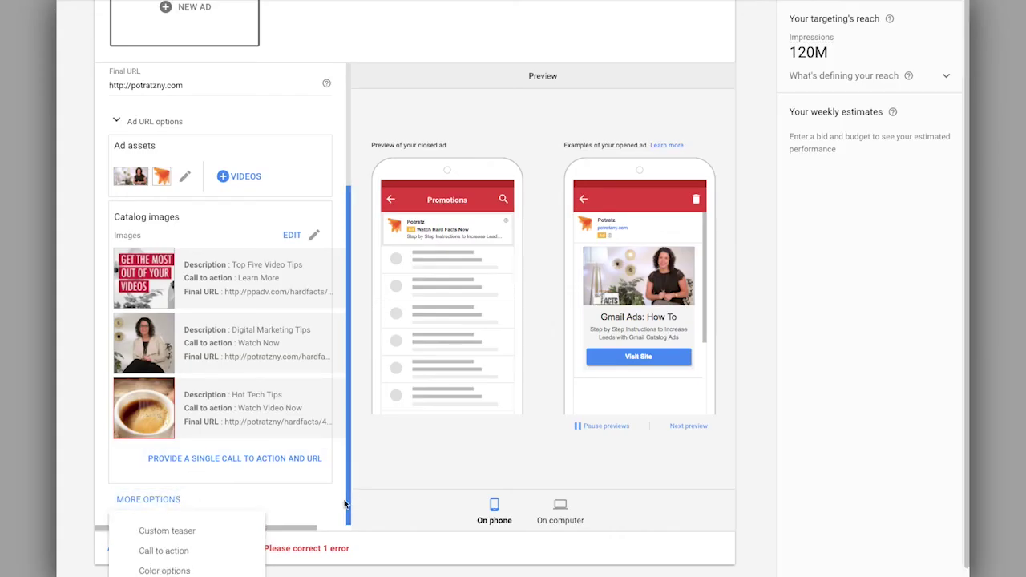
{"action": "left_click", "coordinate": [184, 501]}
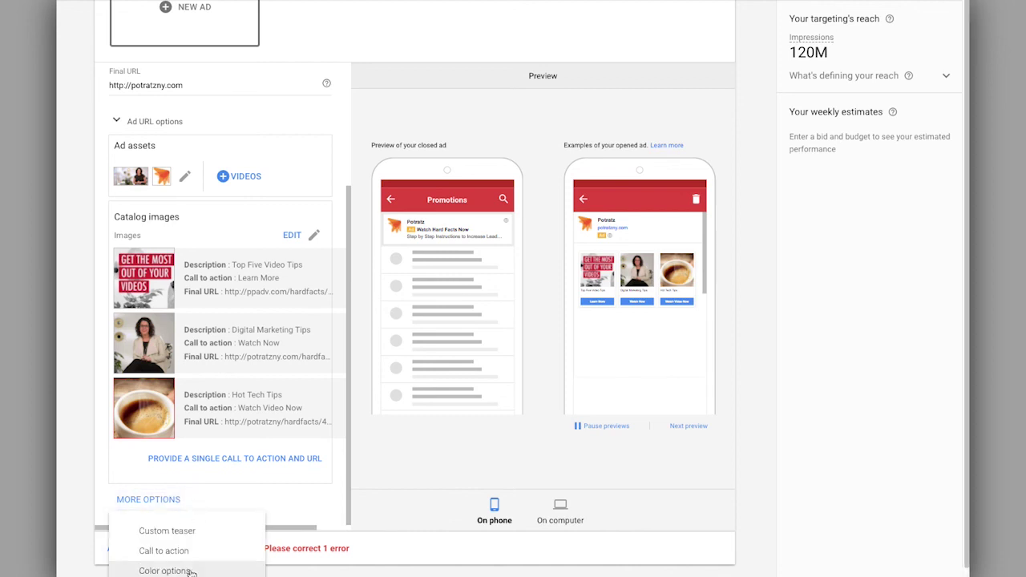
{"action": "left_click", "coordinate": [182, 570]}
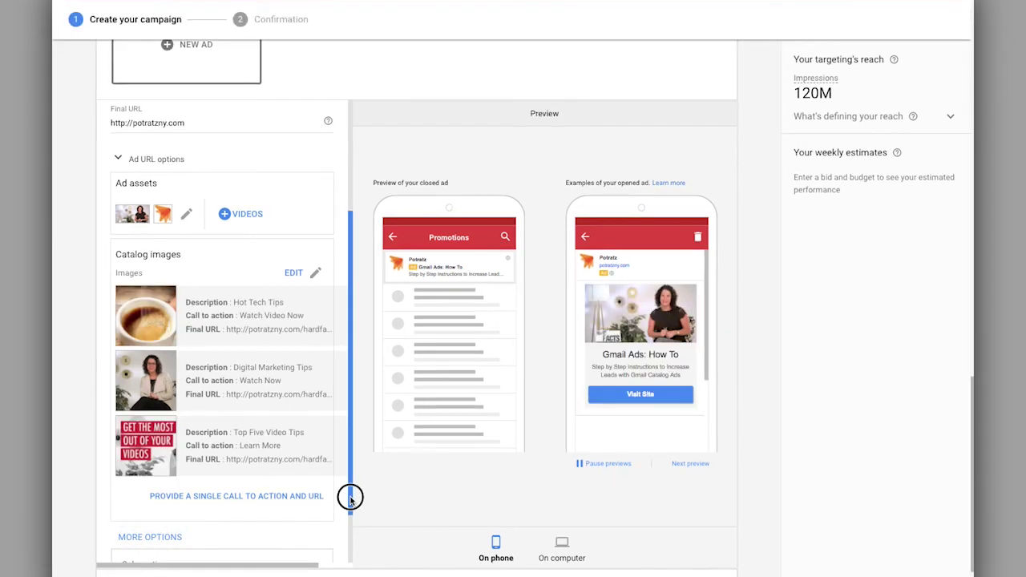
{"action": "left_click_drag", "start_coordinate": [351, 498], "coordinate": [350, 499]}
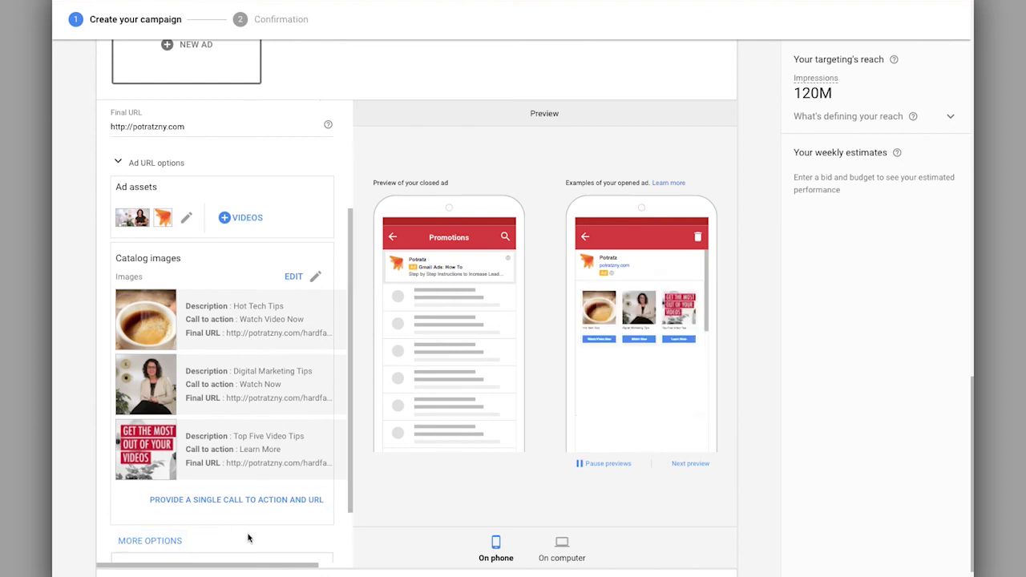